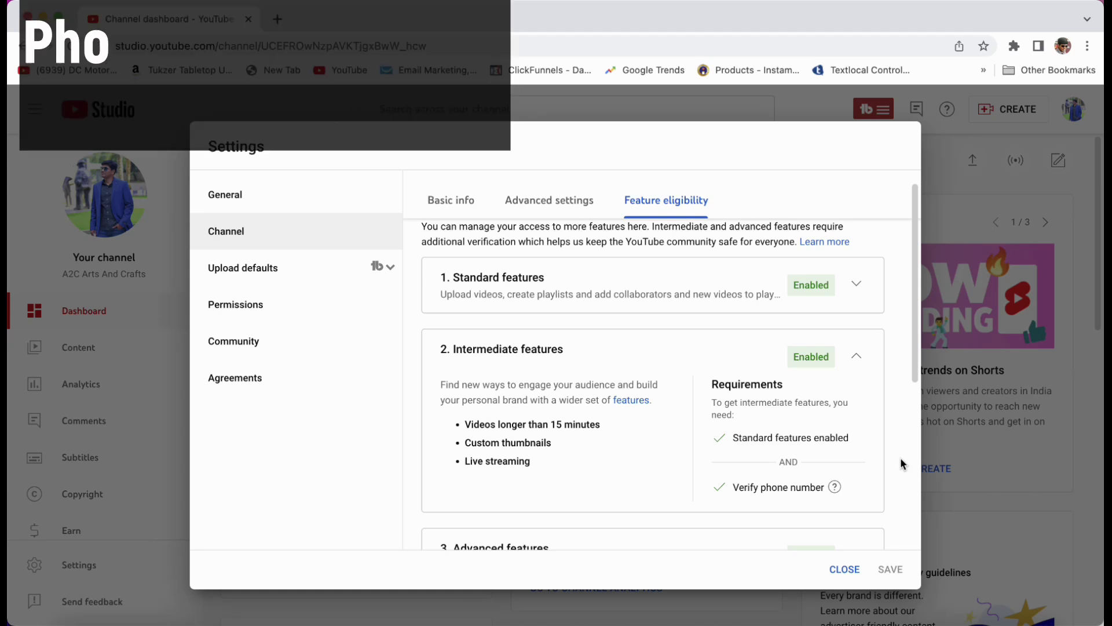
- Scroll the channel settings and briefly view, then dismiss, the valid ID explanation
{"action": "scroll", "coordinate": [901, 458], "scroll_direction": "down", "scroll_amount": 2}
{"action": "scroll", "coordinate": [877, 469], "scroll_direction": "down", "scroll_amount": 4}
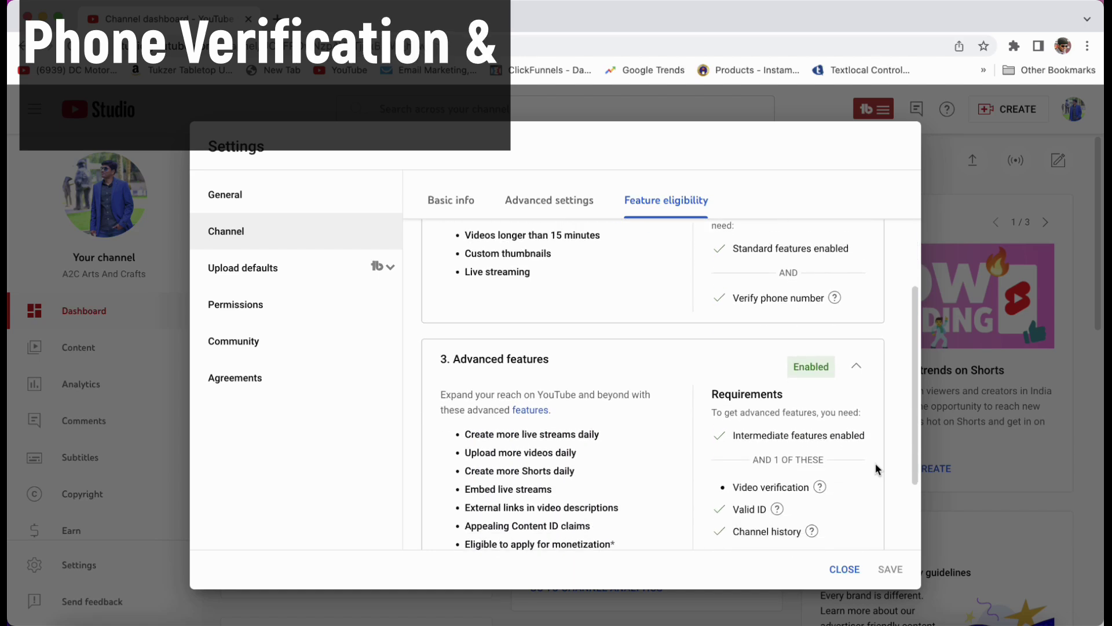
{"action": "double_click", "coordinate": [764, 395]}
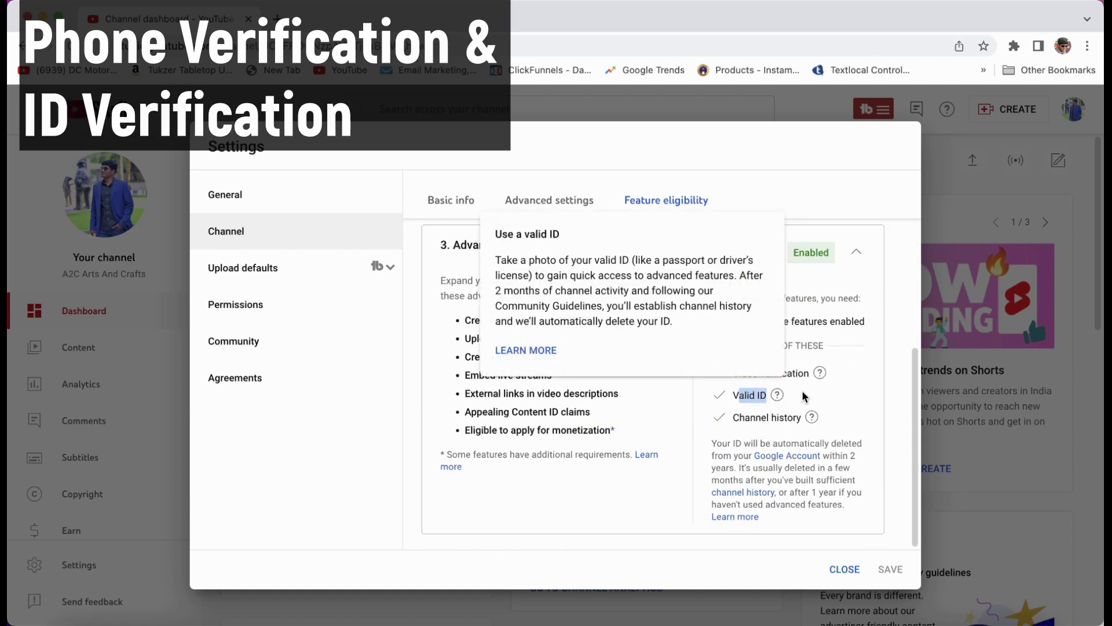
{"action": "left_click", "coordinate": [860, 390]}
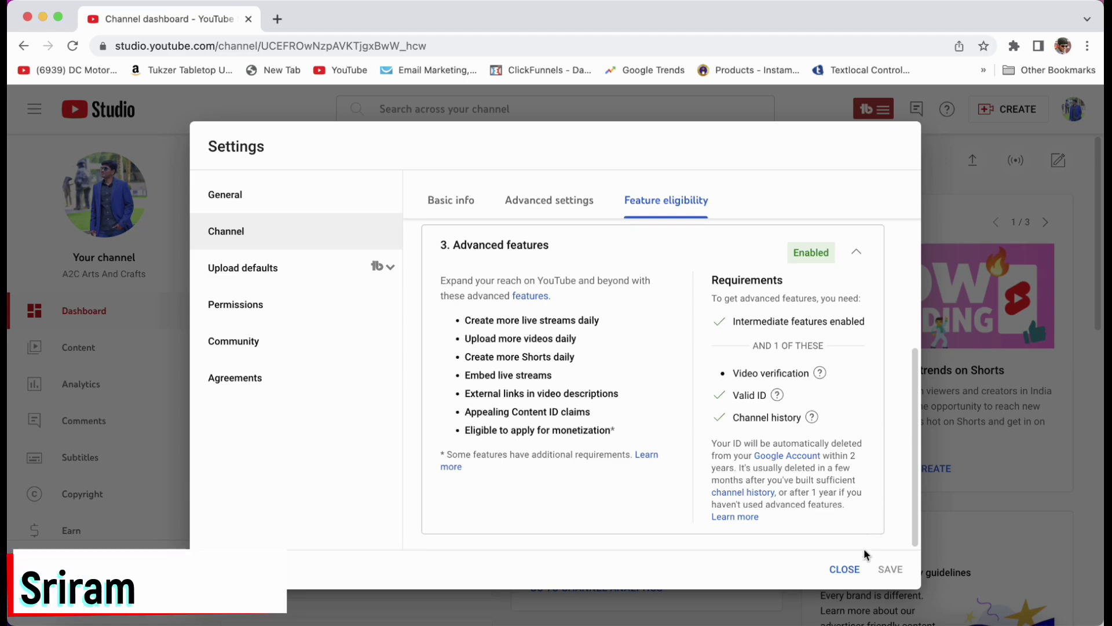
- Close settings and return to YouTube Studio through the YouTube account menu
{"action": "left_click", "coordinate": [847, 569]}
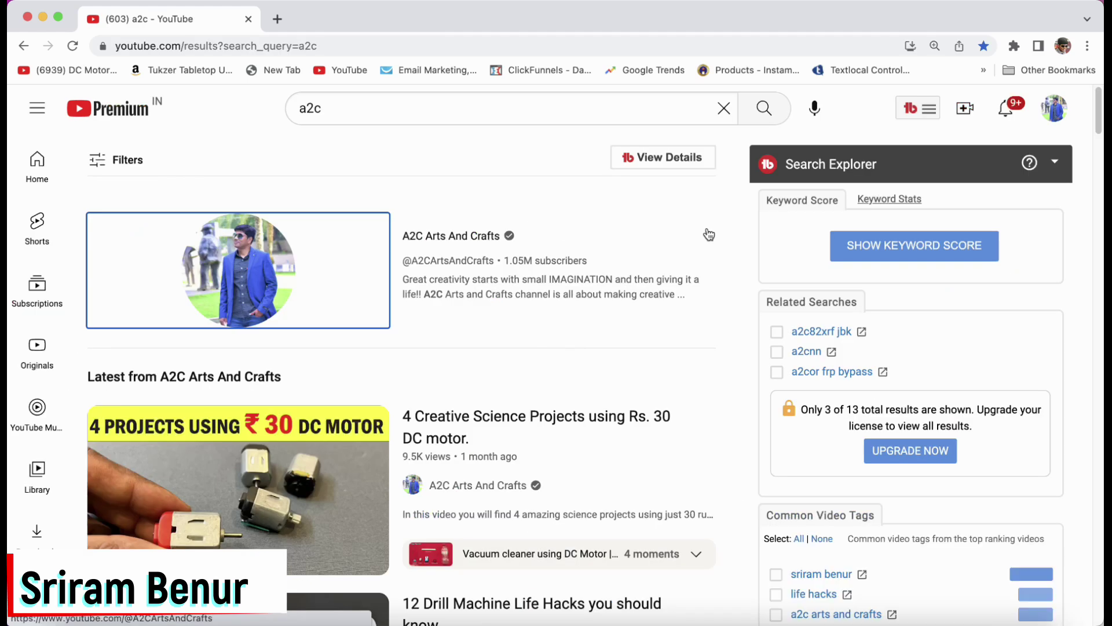
{"action": "left_click", "coordinate": [1057, 116]}
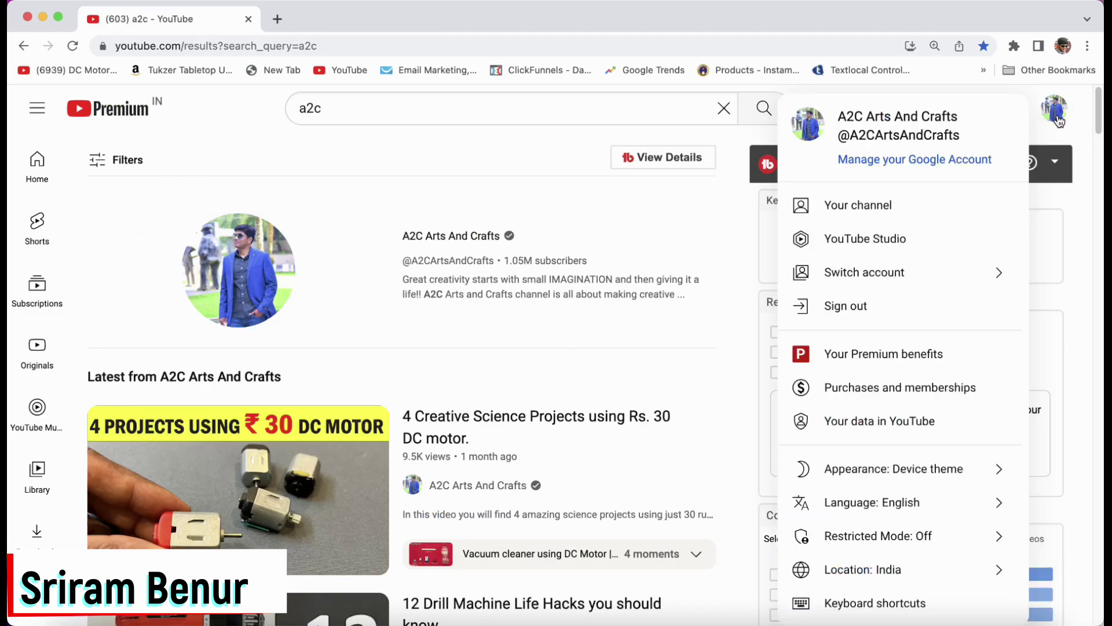
{"action": "left_click", "coordinate": [899, 246]}
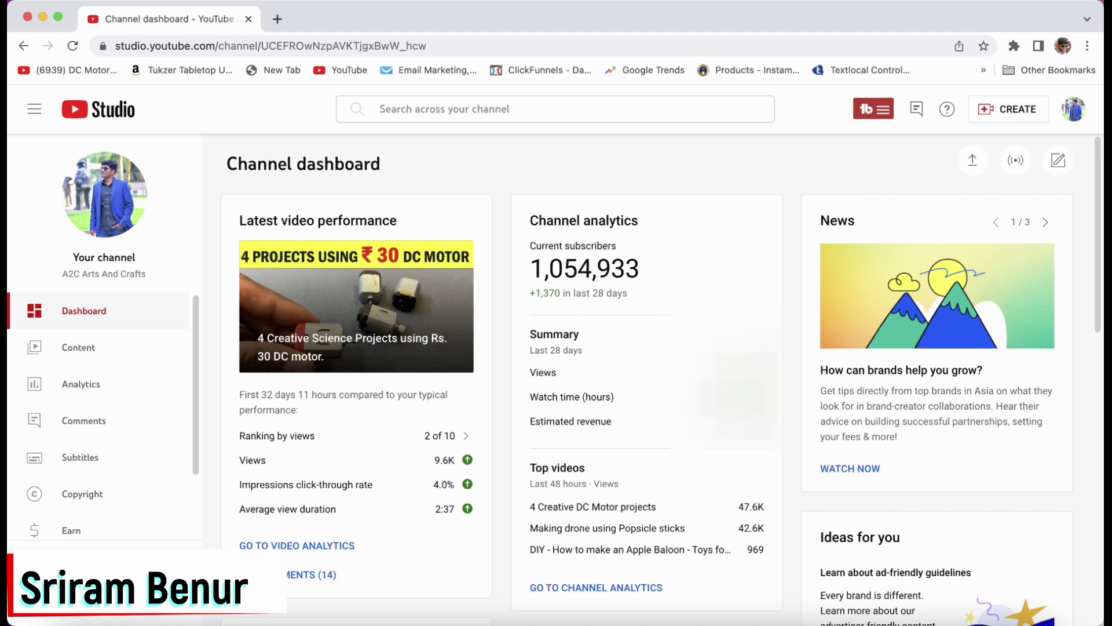
- View Channel > Feature eligibility, check Standard features, then switch to the A2C Arts And Crafts tab
{"action": "left_click", "coordinate": [72, 566]}
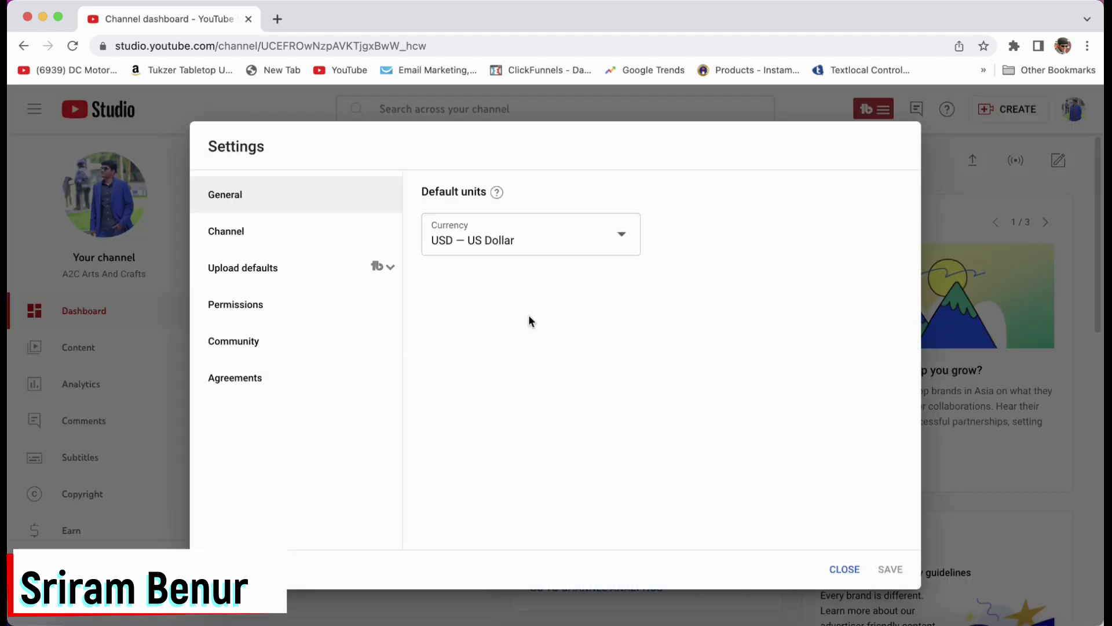
{"action": "left_click", "coordinate": [242, 241]}
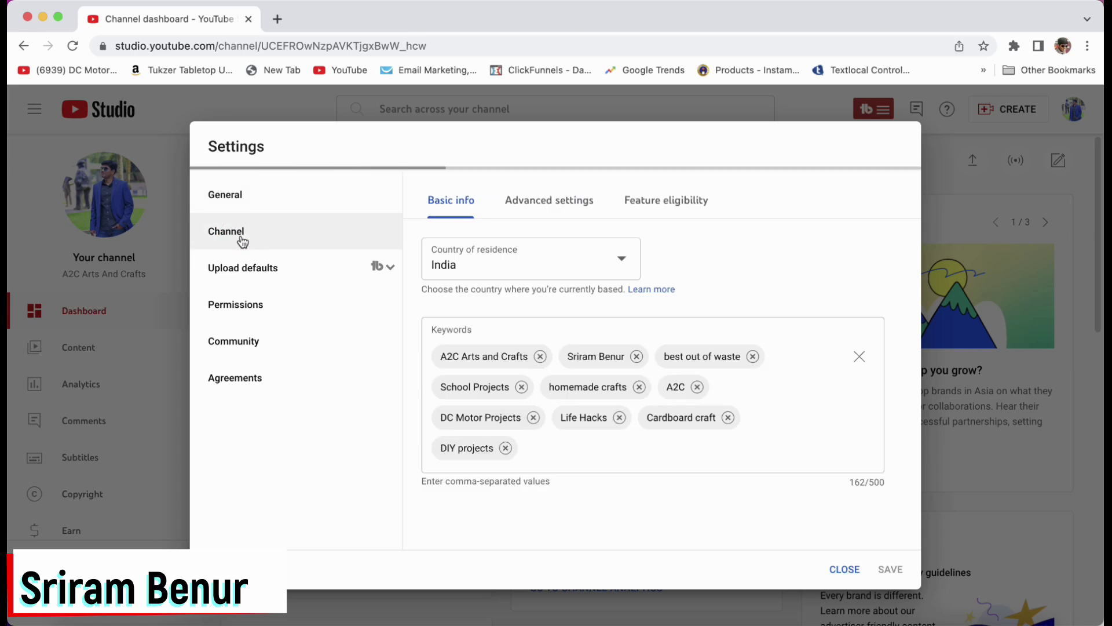
{"action": "left_click", "coordinate": [681, 205]}
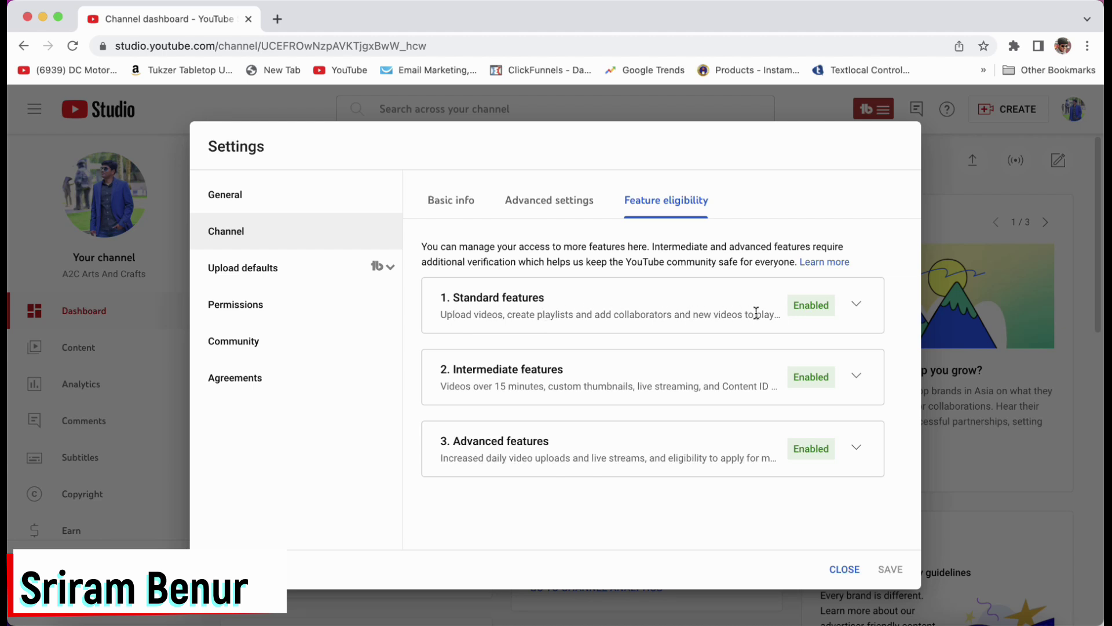
{"action": "left_click", "coordinate": [856, 305]}
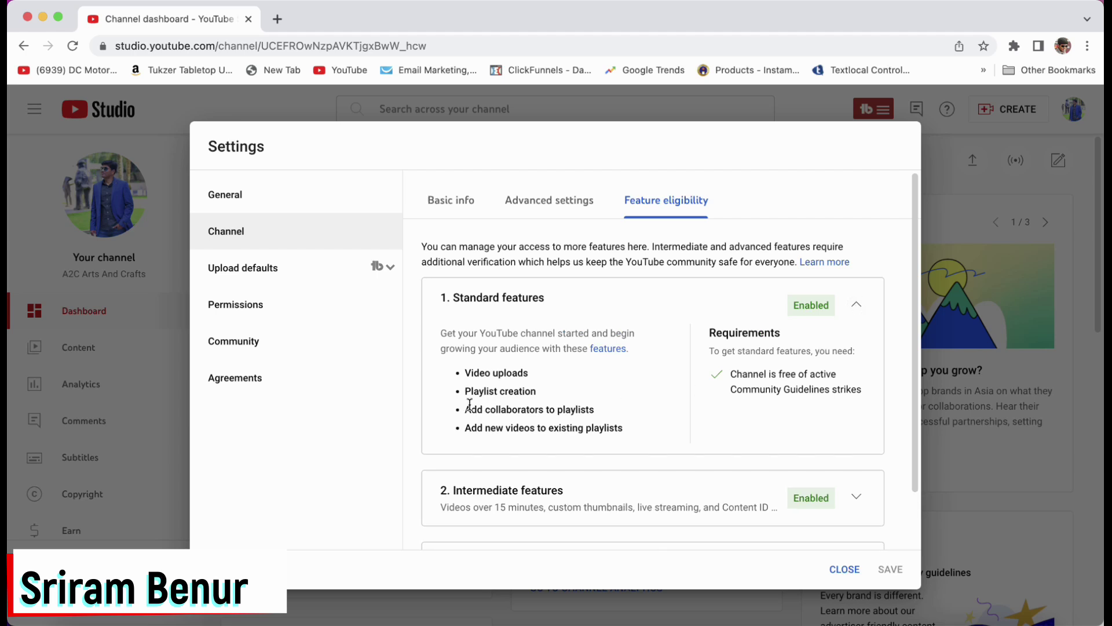
{"action": "left_click", "coordinate": [856, 306]}
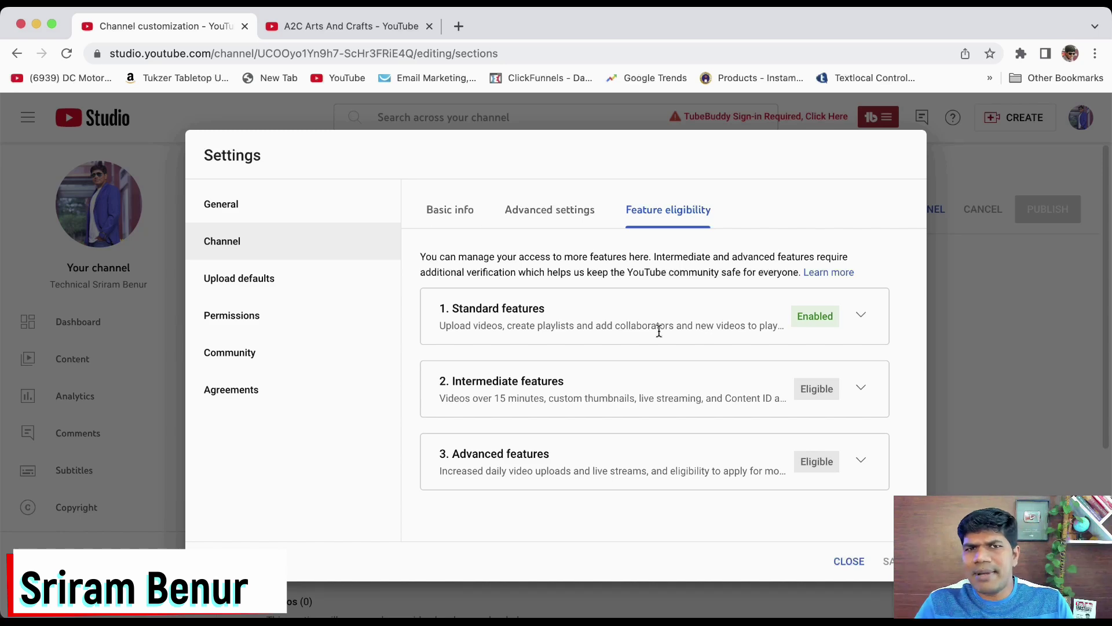
{"action": "left_click", "coordinate": [342, 29]}
{"action": "scroll", "coordinate": [521, 296], "scroll_direction": "up", "scroll_amount": 10}
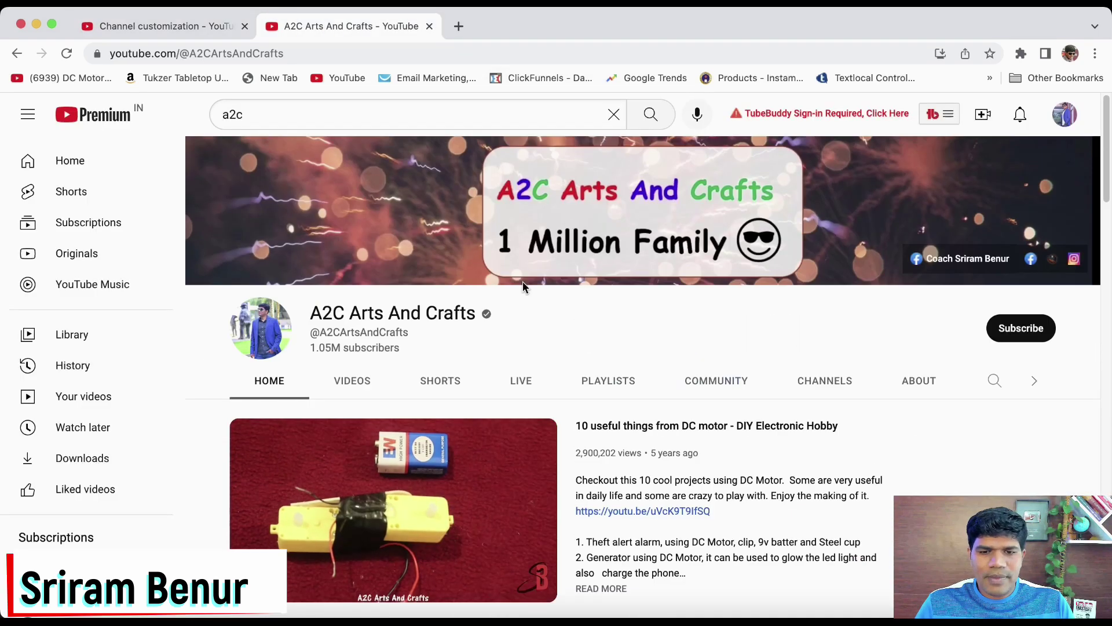
{"action": "left_click", "coordinate": [715, 378]}
{"action": "scroll", "coordinate": [714, 377], "scroll_direction": "down", "scroll_amount": 1}
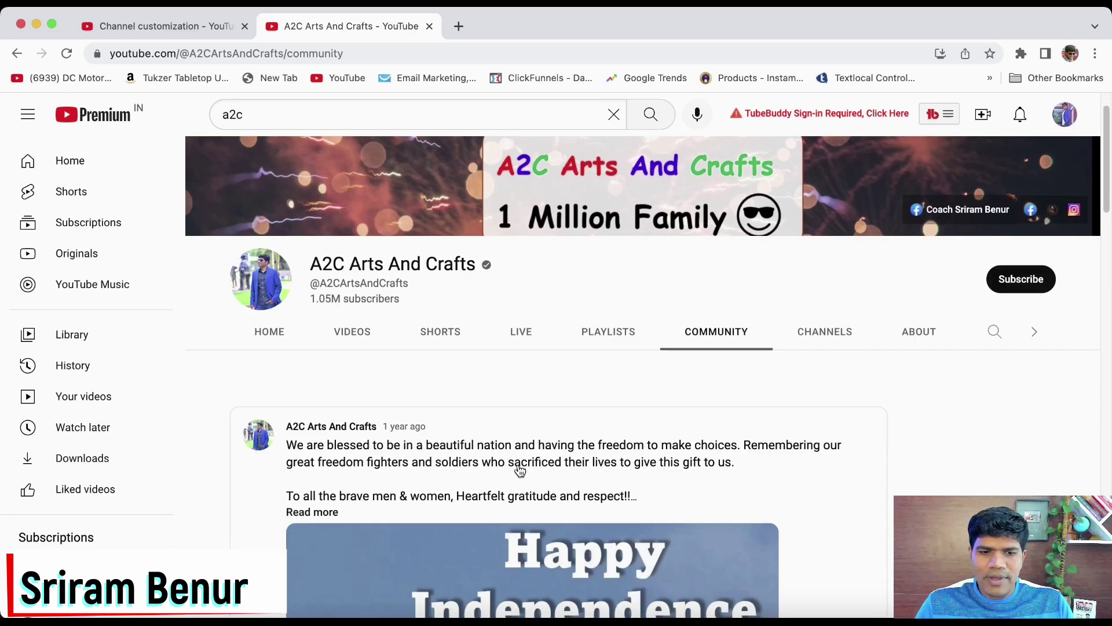
{"action": "scroll", "coordinate": [397, 458], "scroll_direction": "down", "scroll_amount": 7}
{"action": "scroll", "coordinate": [397, 454], "scroll_direction": "down", "scroll_amount": 8}
{"action": "scroll", "coordinate": [397, 454], "scroll_direction": "down", "scroll_amount": 2}
{"action": "scroll", "coordinate": [397, 453], "scroll_direction": "up", "scroll_amount": 10}
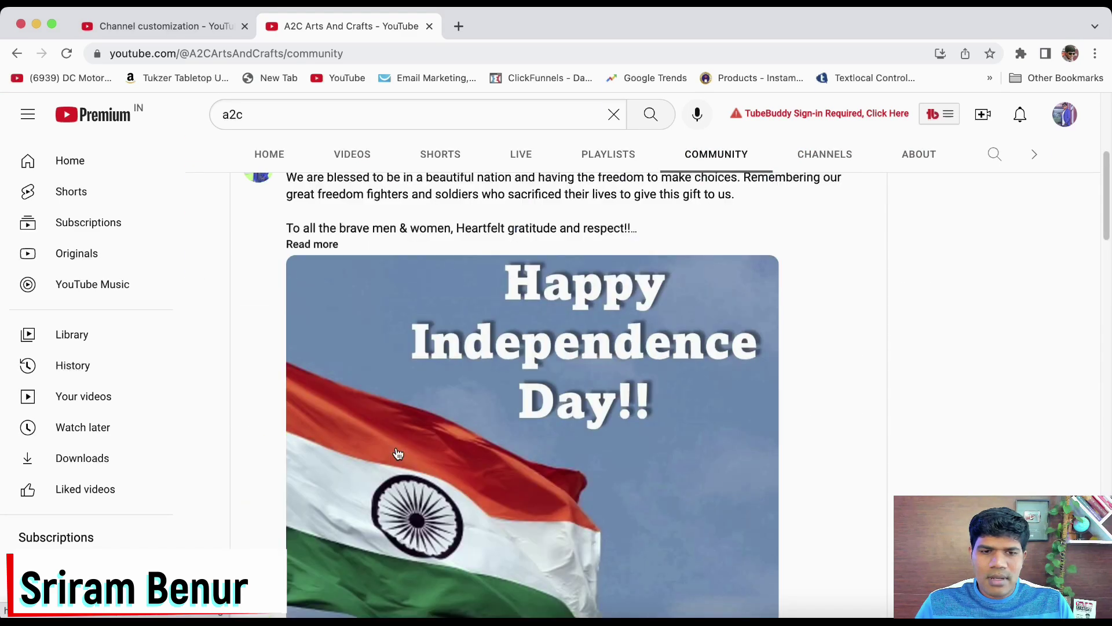
{"action": "scroll", "coordinate": [397, 454], "scroll_direction": "up", "scroll_amount": 1}
{"action": "scroll", "coordinate": [397, 453], "scroll_direction": "up", "scroll_amount": 5}
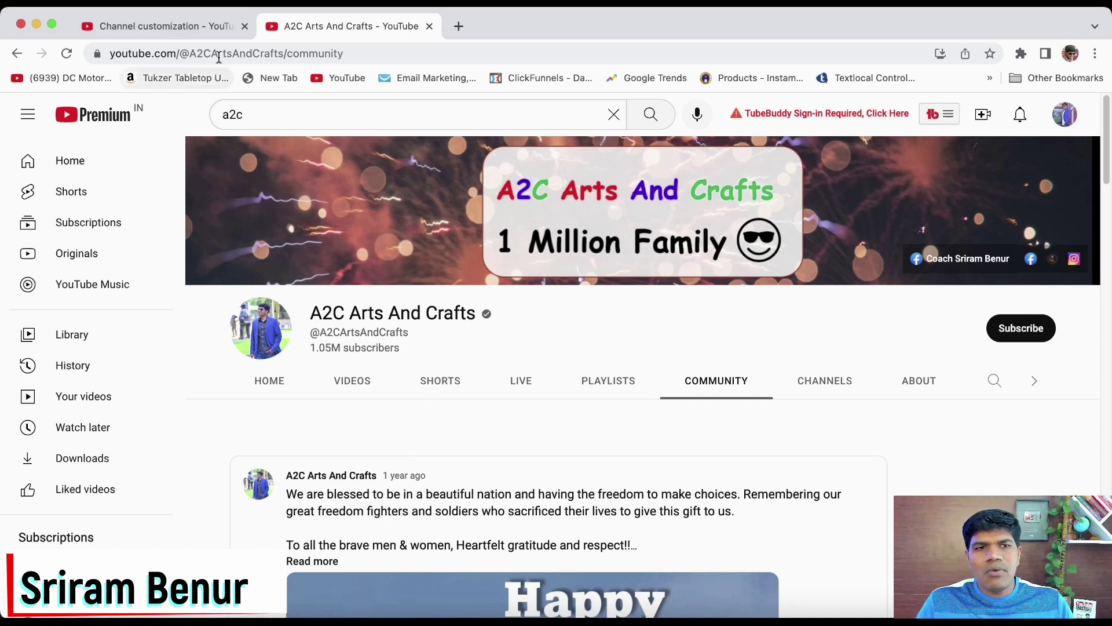
{"action": "left_click", "coordinate": [207, 26]}
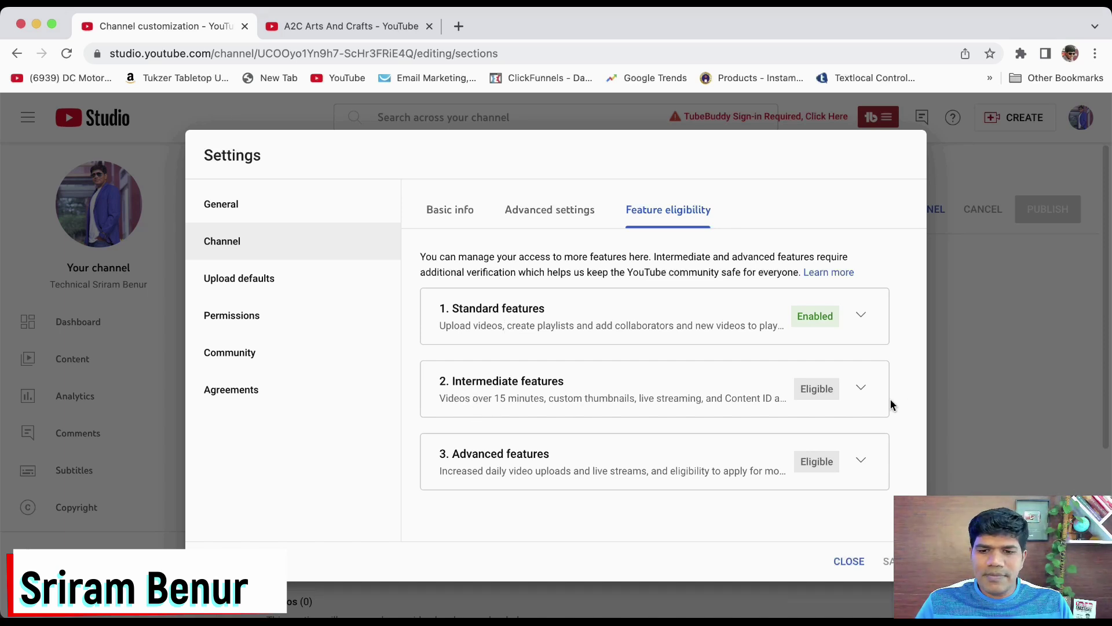
- Reveal the Intermediate features requirements, then switch to the A2C Arts And Crafts channel tab
{"action": "left_click", "coordinate": [862, 389]}
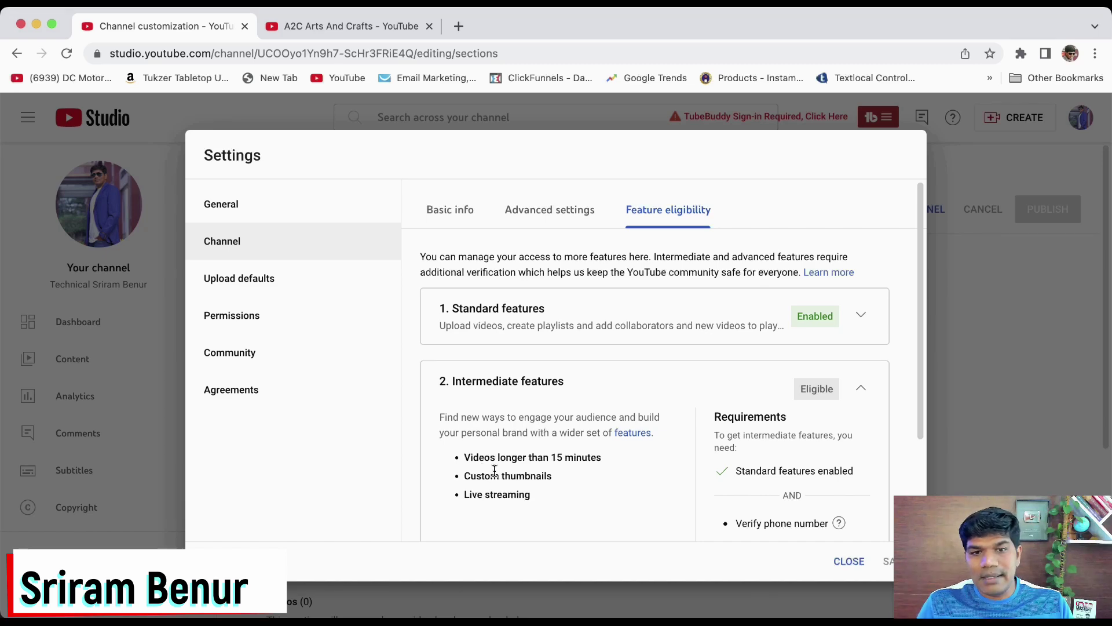
{"action": "left_click", "coordinate": [354, 32]}
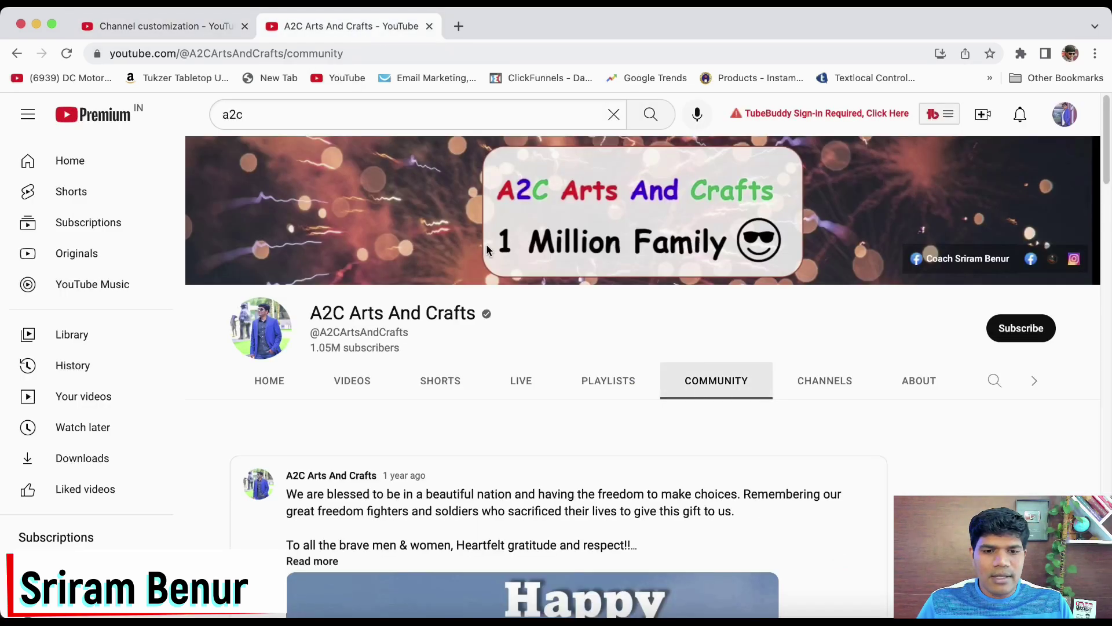
{"action": "scroll", "coordinate": [428, 394], "scroll_direction": "down", "scroll_amount": 2}
- Browse the A2C Arts And Crafts Videos list, then go back to the Studio settings tab
{"action": "scroll", "coordinate": [427, 393], "scroll_direction": "up", "scroll_amount": 2}
{"action": "left_click", "coordinate": [362, 383]}
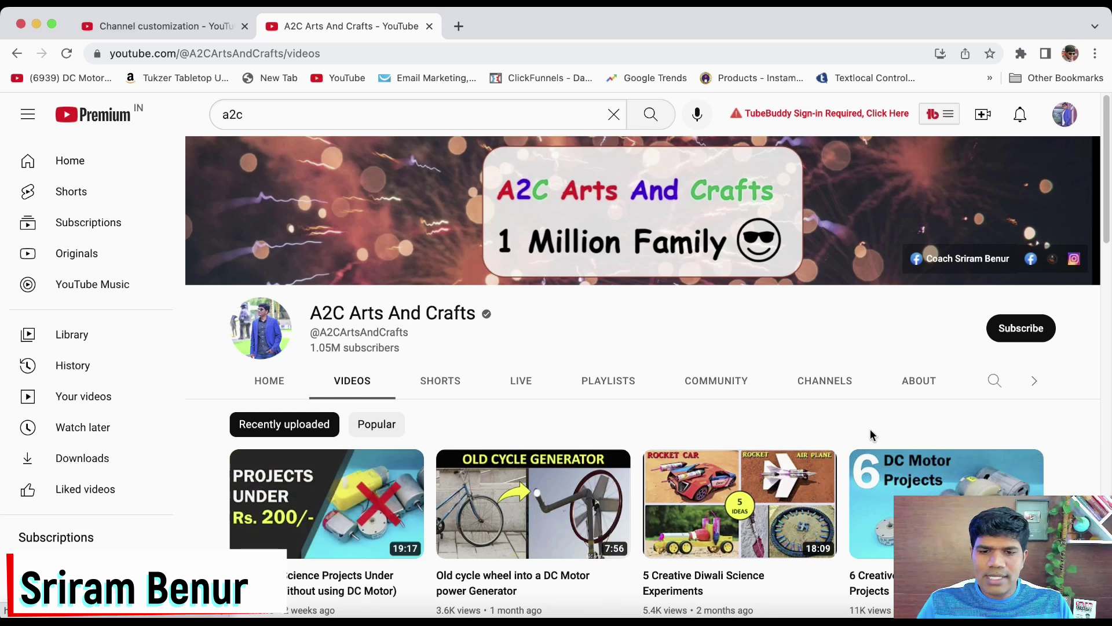
{"action": "scroll", "coordinate": [821, 439], "scroll_direction": "down", "scroll_amount": 1}
{"action": "scroll", "coordinate": [820, 439], "scroll_direction": "down", "scroll_amount": 1}
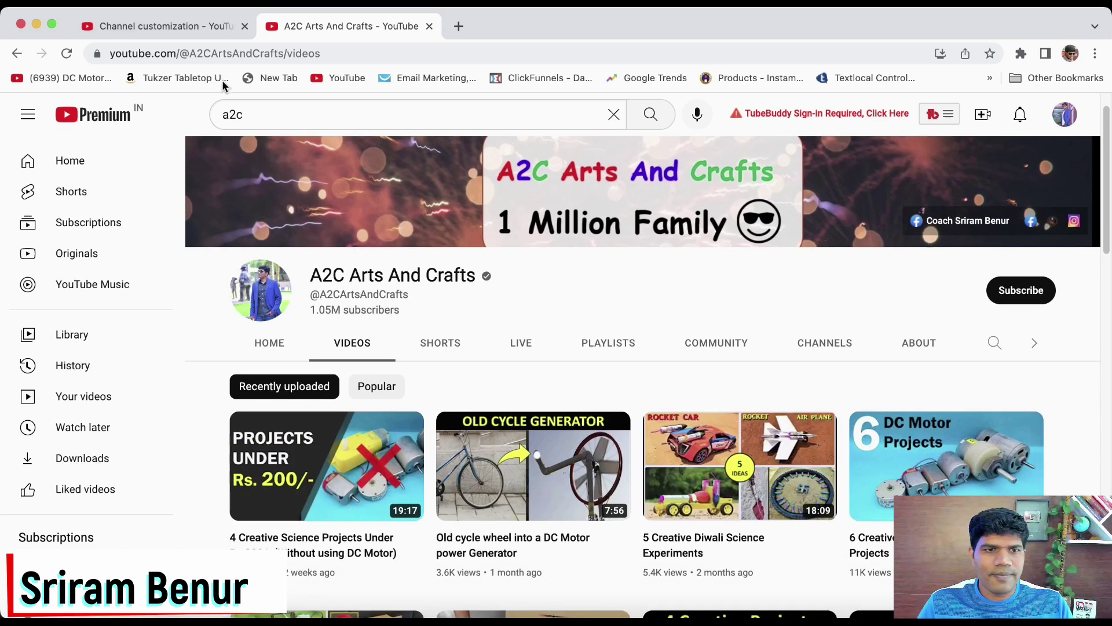
{"action": "left_click", "coordinate": [200, 34]}
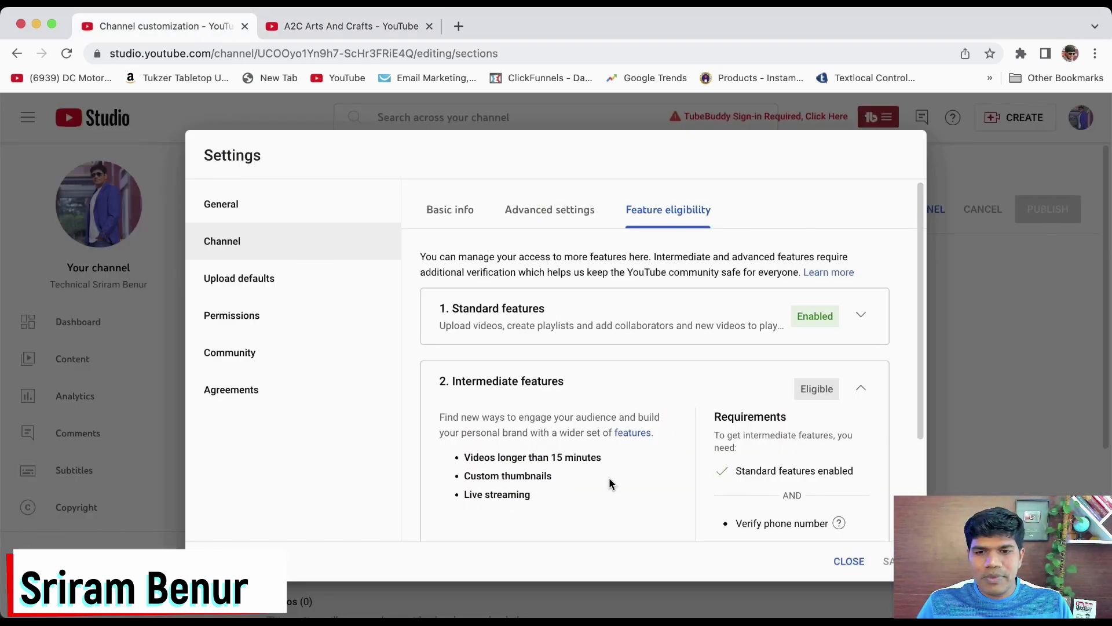
- Start phone verification from the Intermediate features panel's Verify phone number button
{"action": "scroll", "coordinate": [610, 478], "scroll_direction": "down", "scroll_amount": 2}
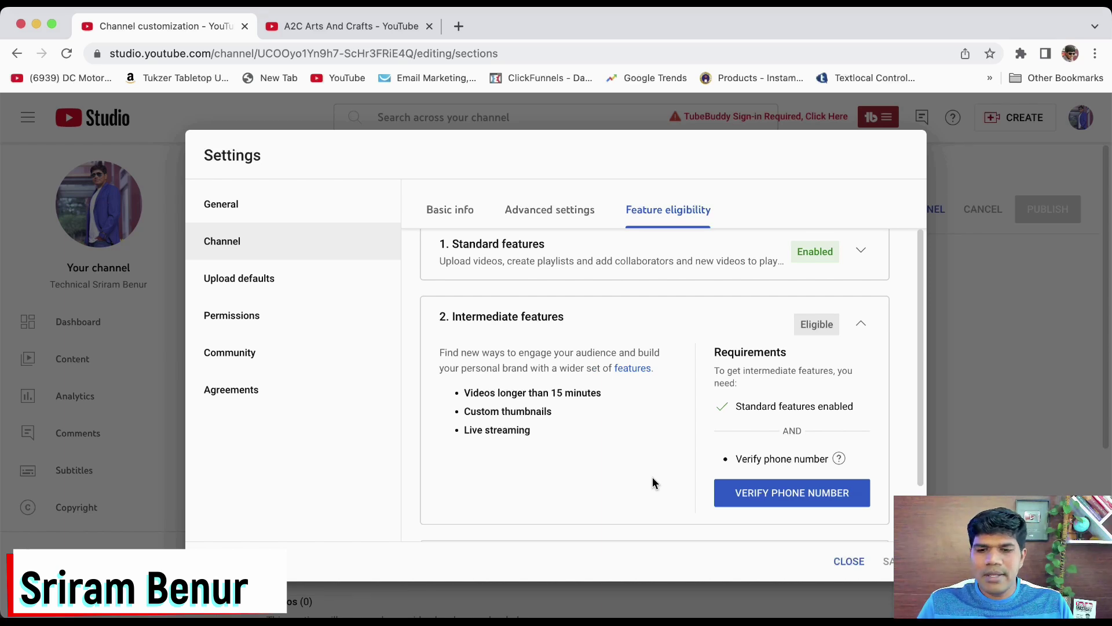
{"action": "left_click", "coordinate": [763, 496]}
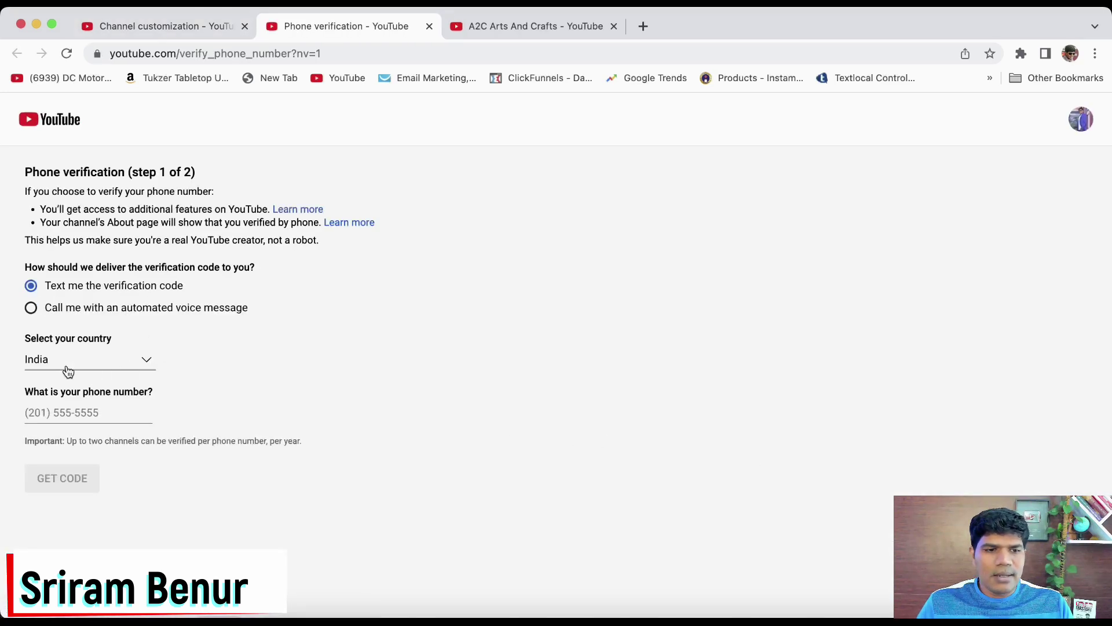
- Enter the phone number, get the texted code, and submit the six-digit code
{"action": "left_click", "coordinate": [68, 414]}
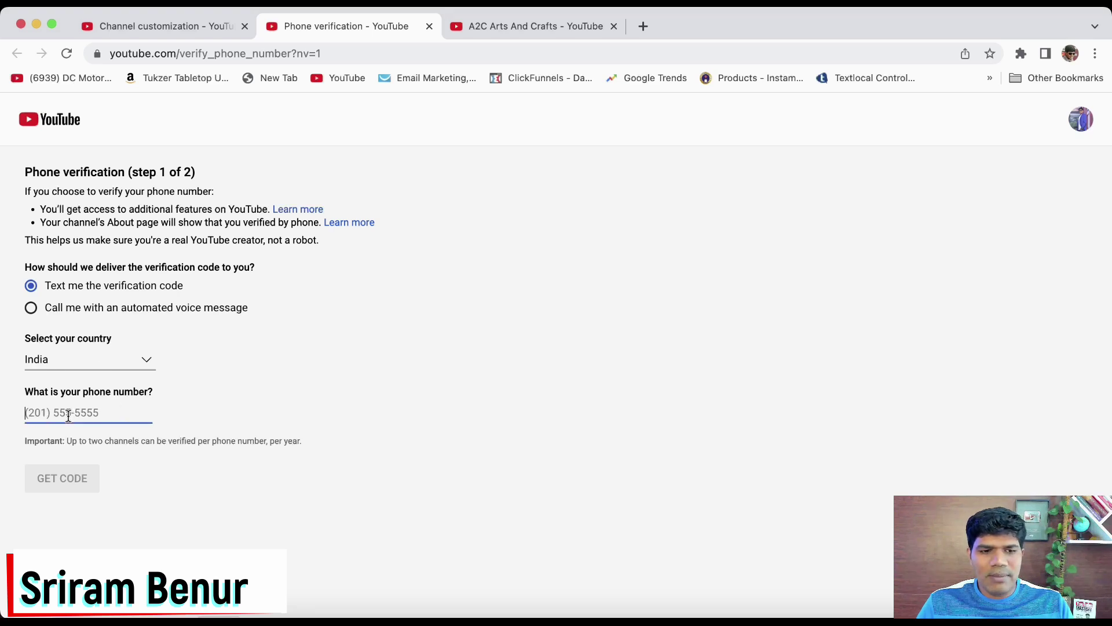
{"action": "key", "text": "super+v"}
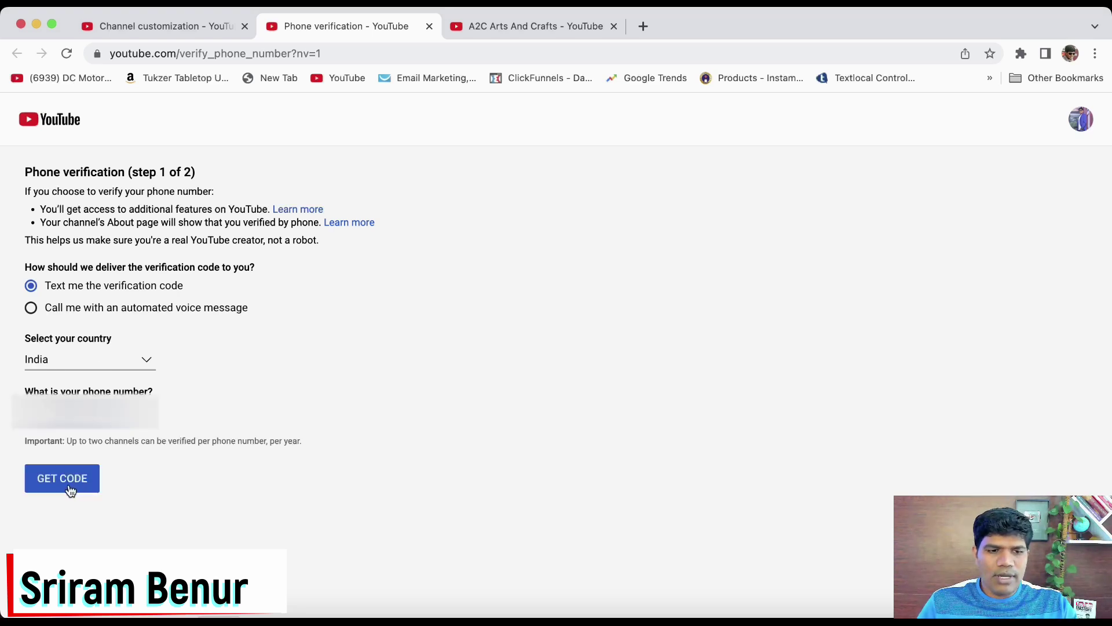
{"action": "left_click", "coordinate": [70, 489]}
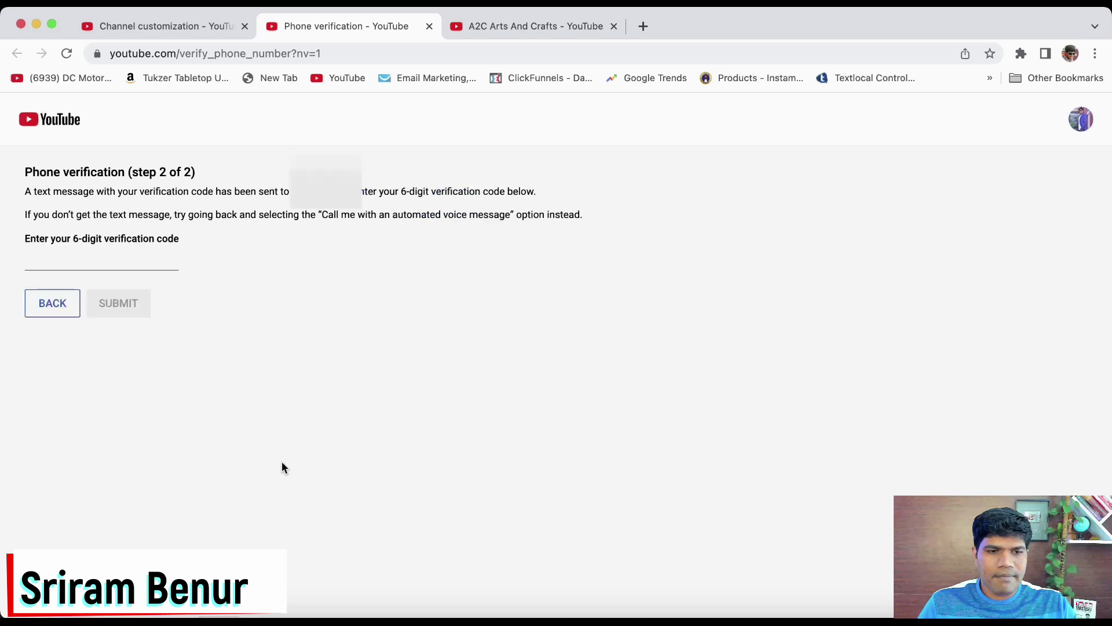
{"action": "left_click", "coordinate": [69, 259]}
{"action": "key", "text": "super+v"}
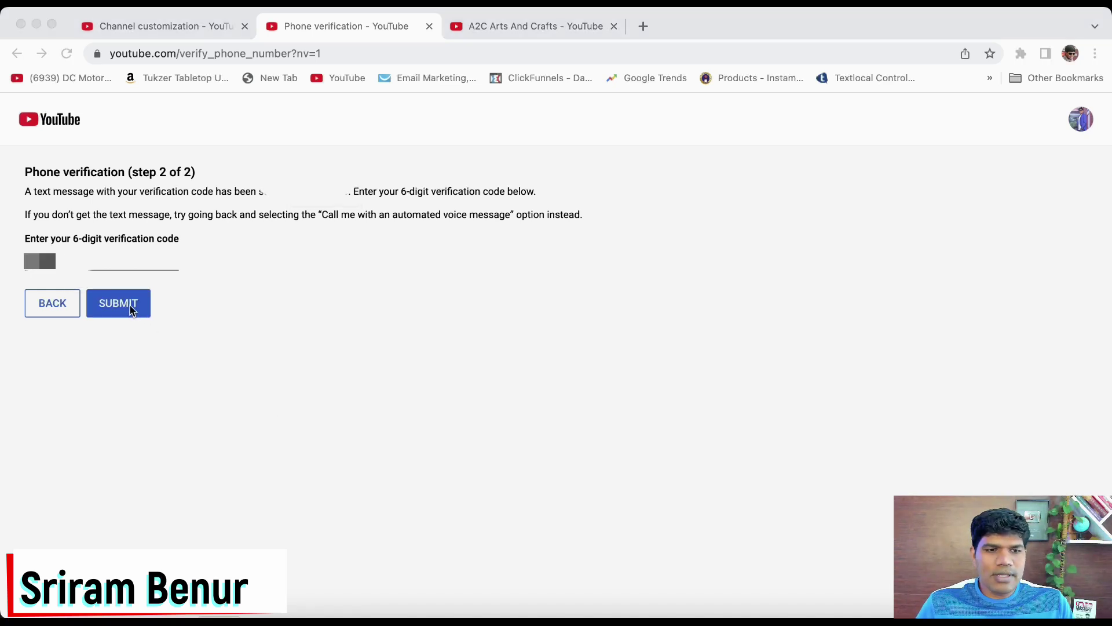
{"action": "left_click", "coordinate": [131, 310]}
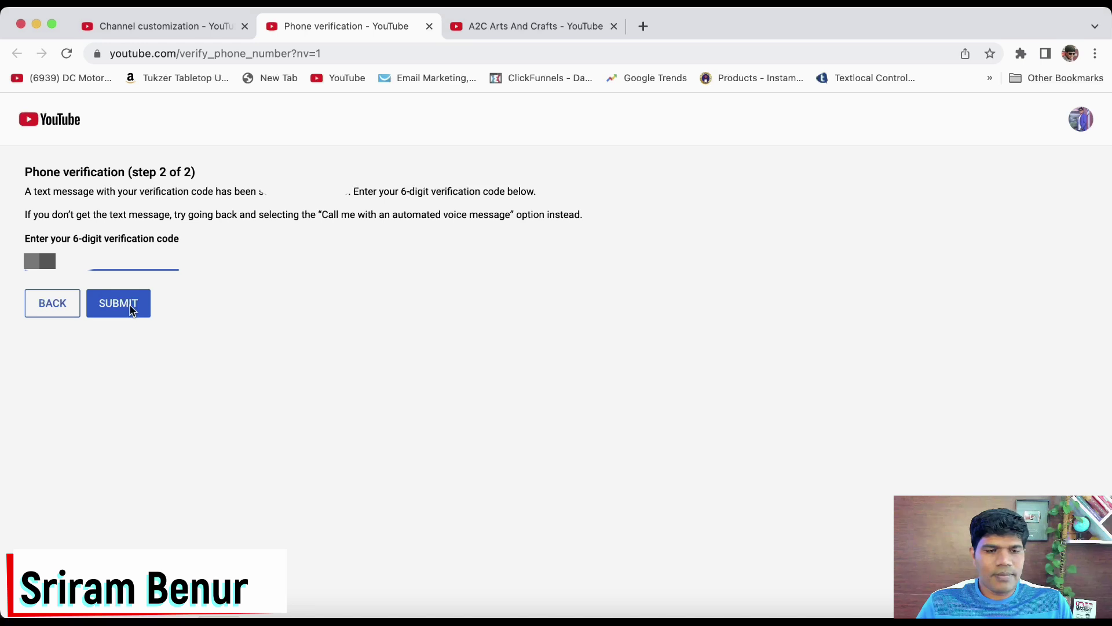
{"action": "left_click", "coordinate": [123, 315]}
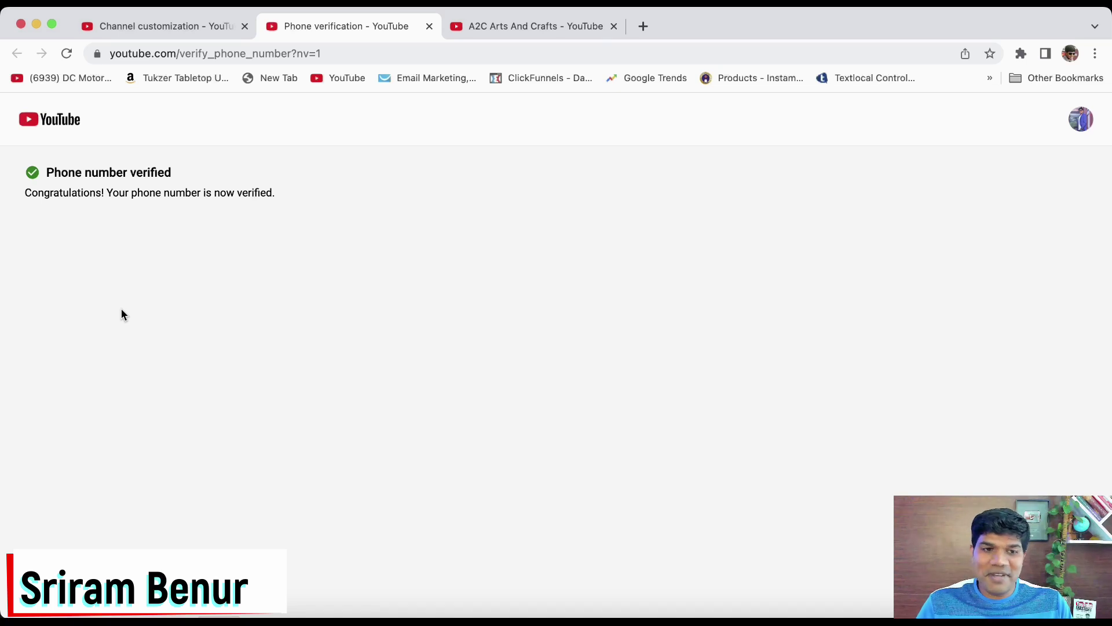
- Back in Studio, close the channel settings and reload the page
{"action": "left_click", "coordinate": [207, 30]}
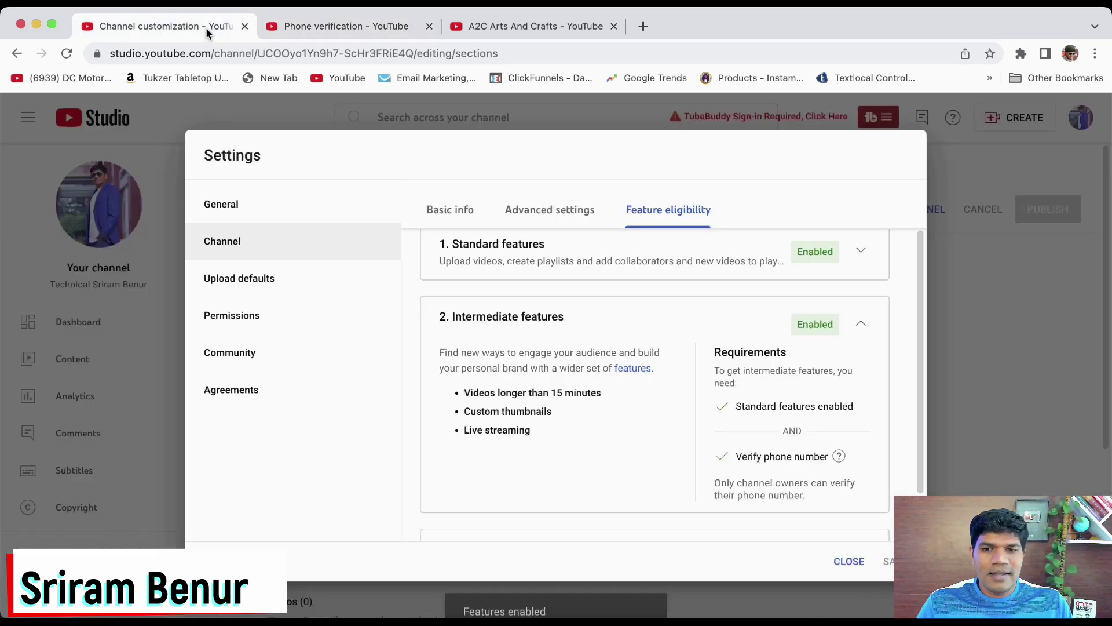
{"action": "scroll", "coordinate": [634, 398], "scroll_direction": "down", "scroll_amount": 2}
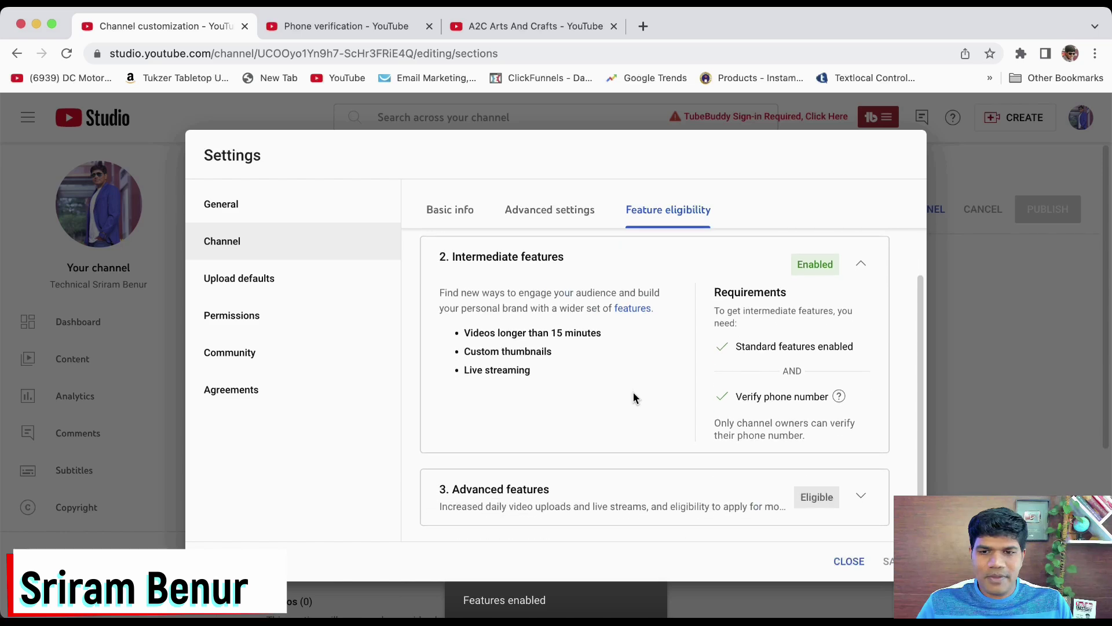
{"action": "left_click", "coordinate": [848, 561]}
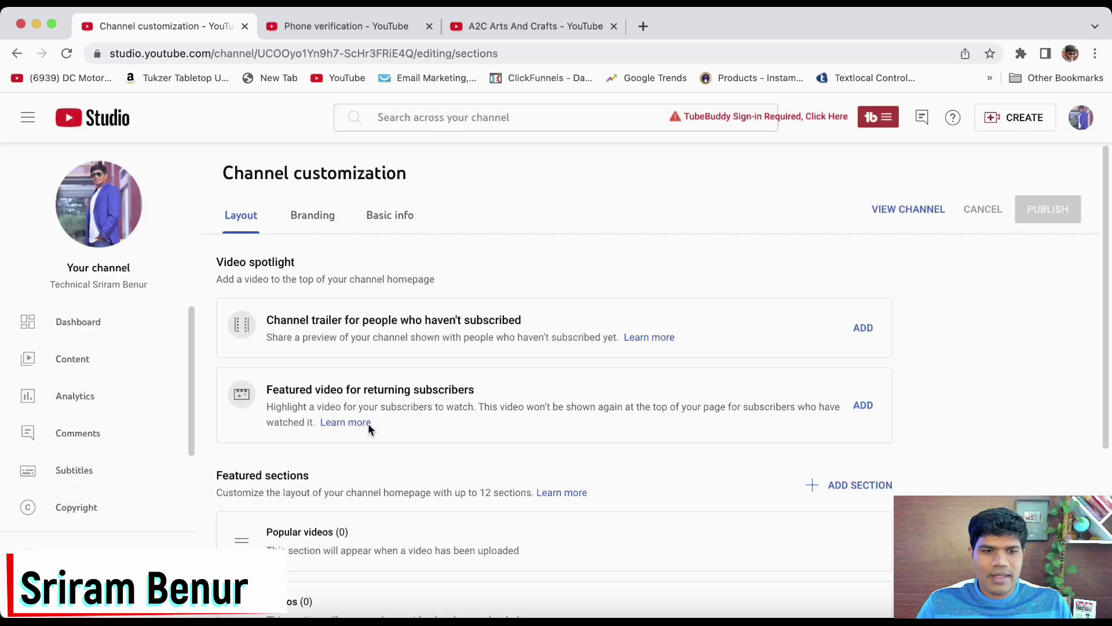
{"action": "left_click", "coordinate": [67, 53]}
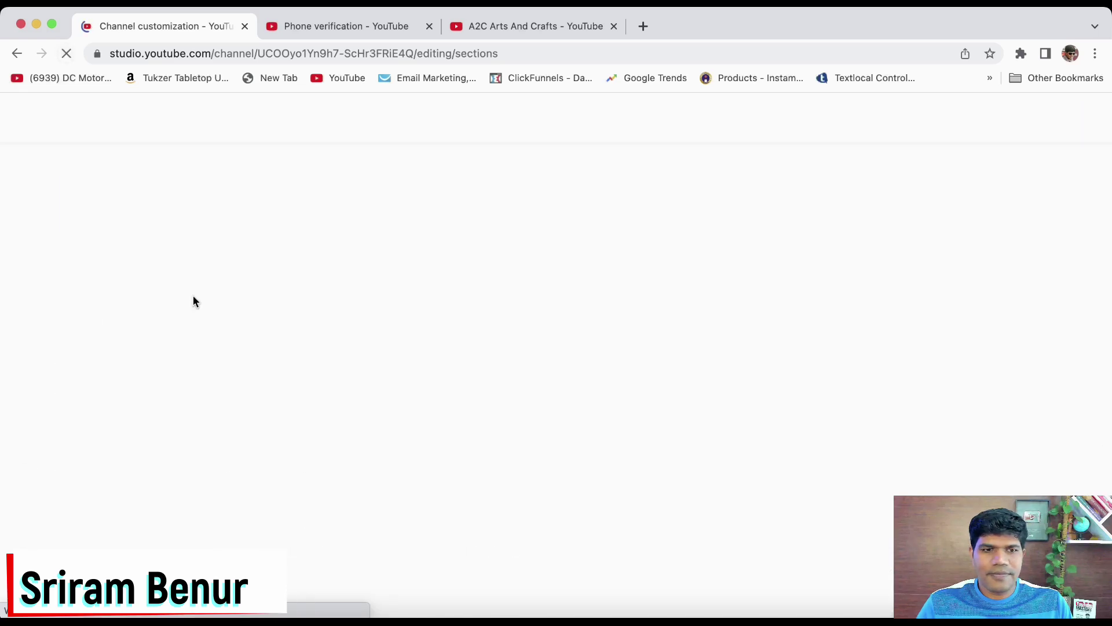
- Reopen Settings > Channel > Feature eligibility to see intermediate features enabled
{"action": "left_click", "coordinate": [1068, 262]}
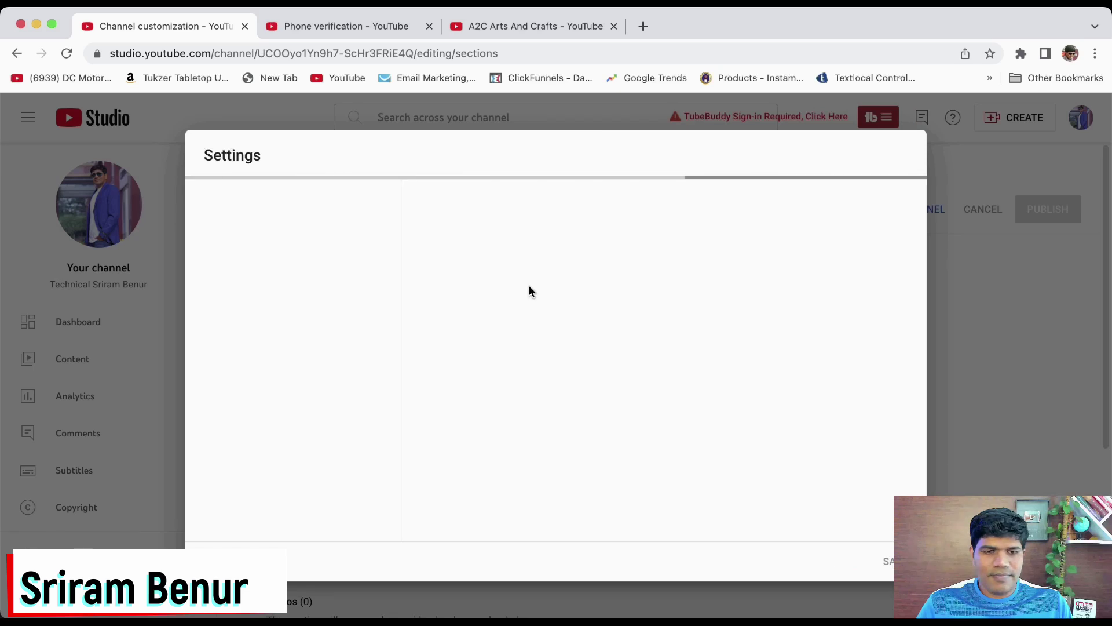
{"action": "left_click", "coordinate": [235, 255]}
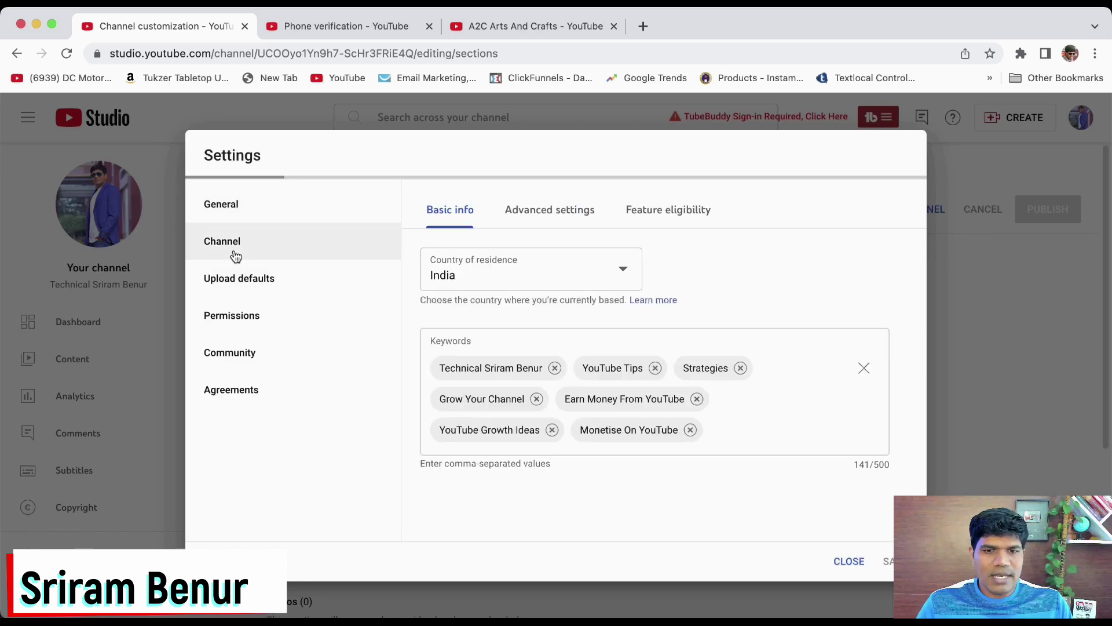
{"action": "left_click", "coordinate": [558, 213]}
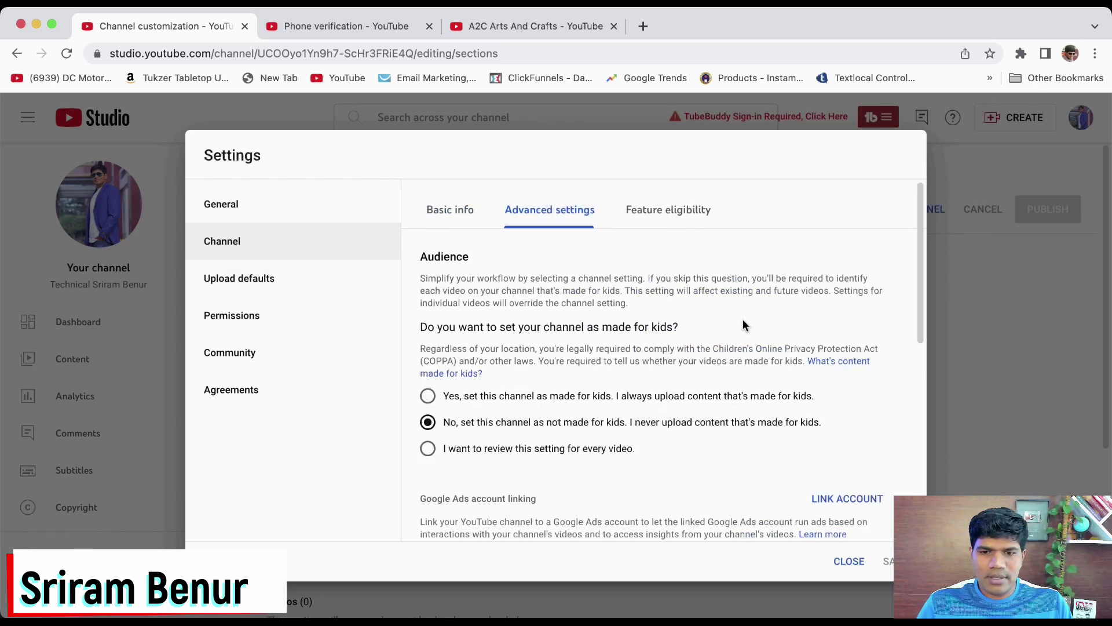
{"action": "scroll", "coordinate": [745, 323], "scroll_direction": "down", "scroll_amount": 1}
{"action": "left_click", "coordinate": [665, 216]}
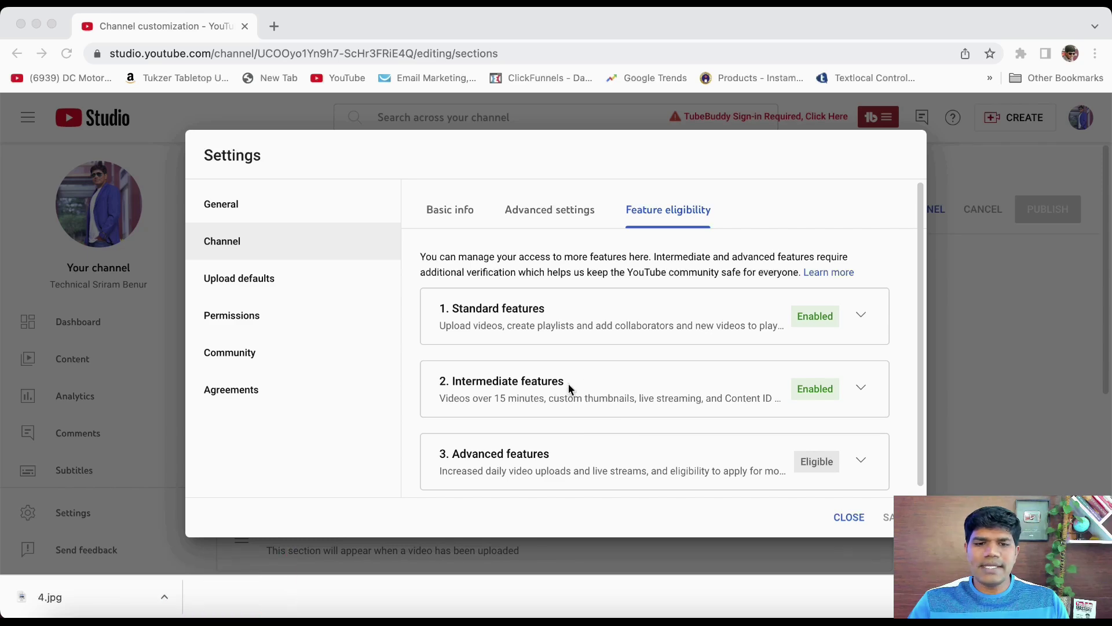
- Expand Advanced features to show requirements: video verification, valid ID, or channel history
{"action": "scroll", "coordinate": [608, 449], "scroll_direction": "down", "scroll_amount": 1}
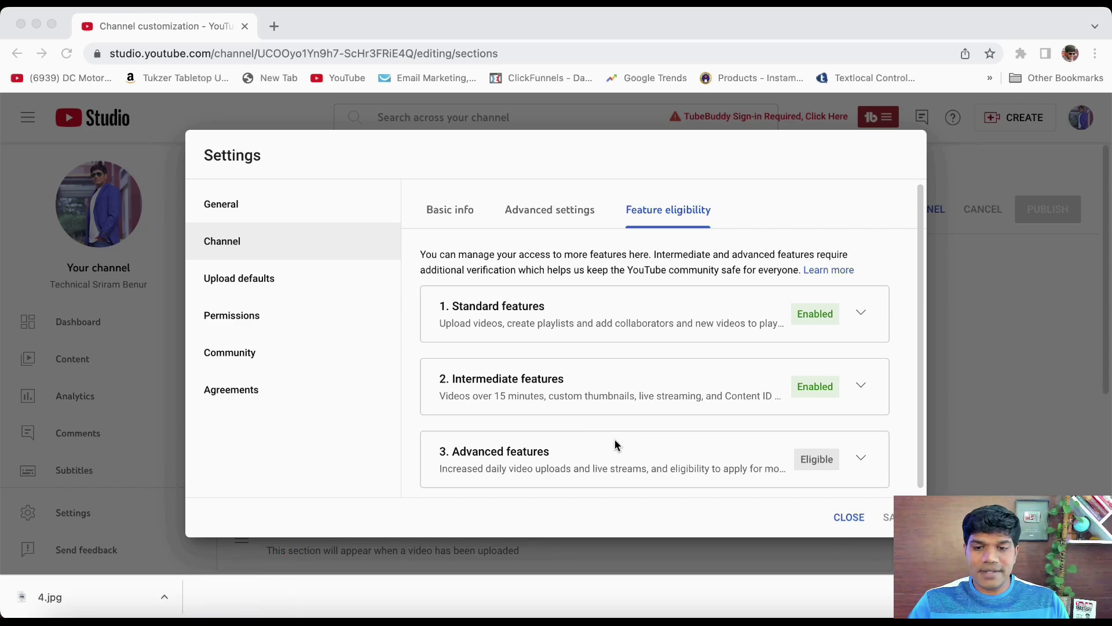
{"action": "left_click", "coordinate": [860, 453]}
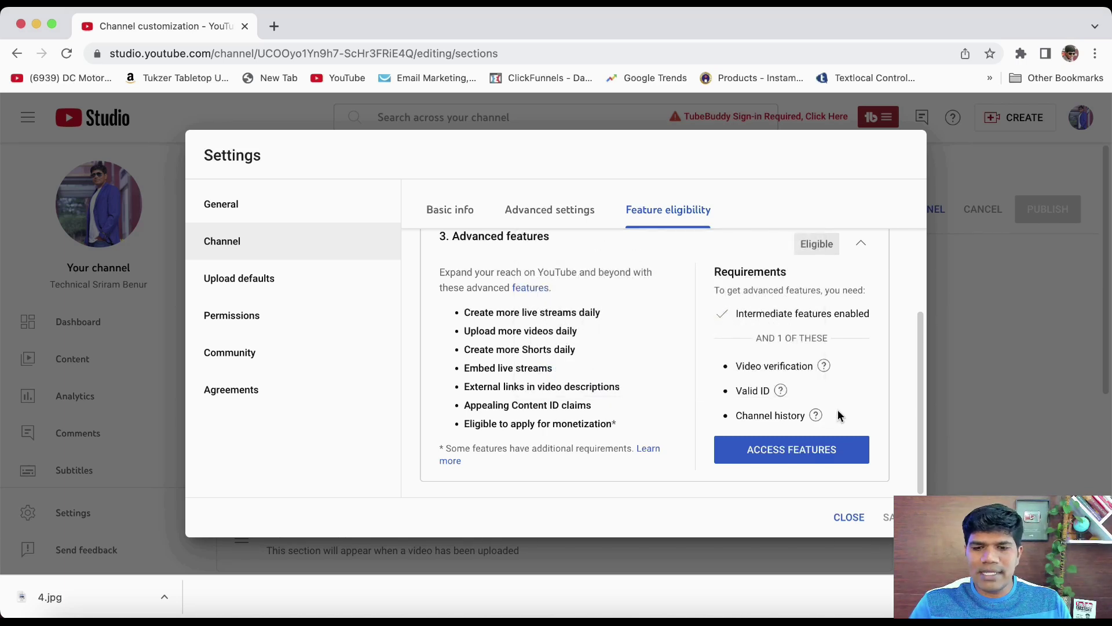
{"action": "key", "text": "super+Tab"}
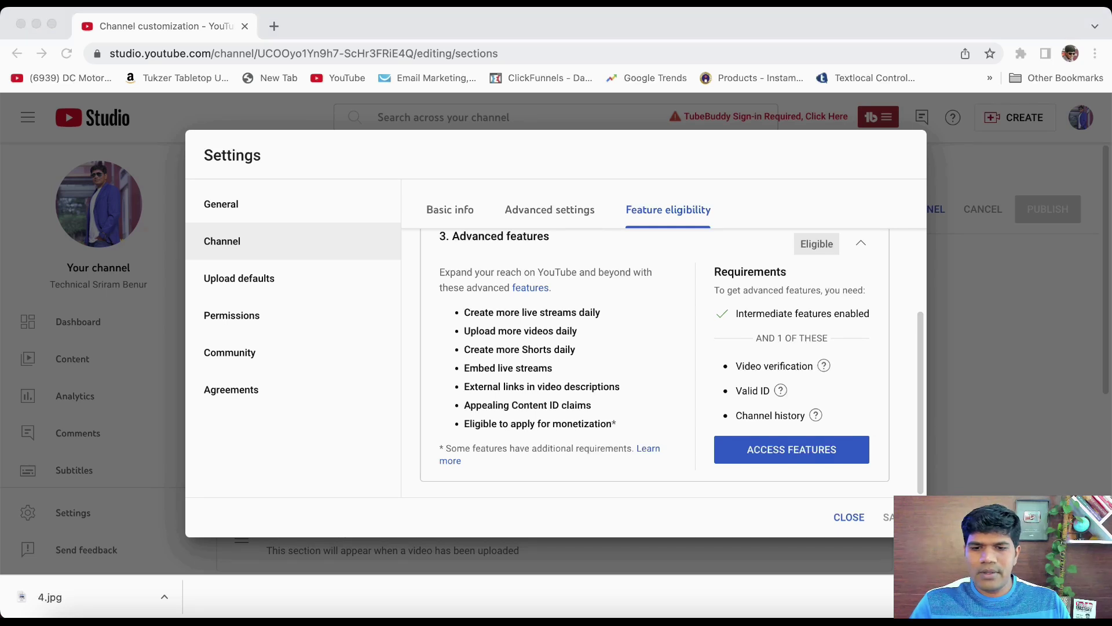
{"action": "left_click", "coordinate": [788, 452]}
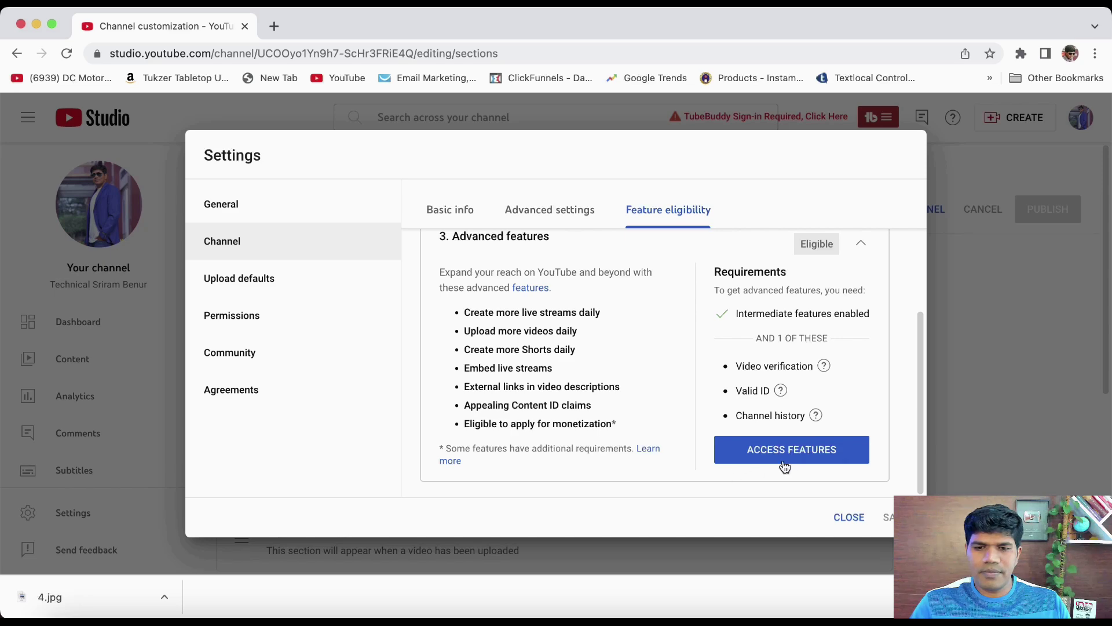
- Choose 'Use your valid ID' for advanced features access and request the verification email
{"action": "left_click", "coordinate": [799, 459]}
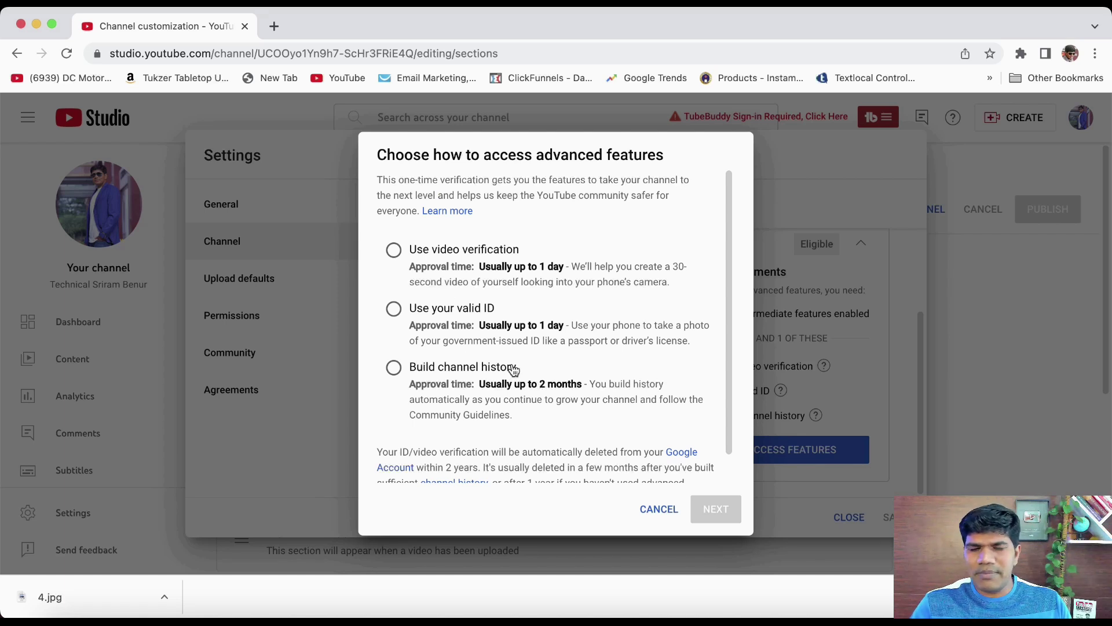
{"action": "left_click", "coordinate": [396, 314]}
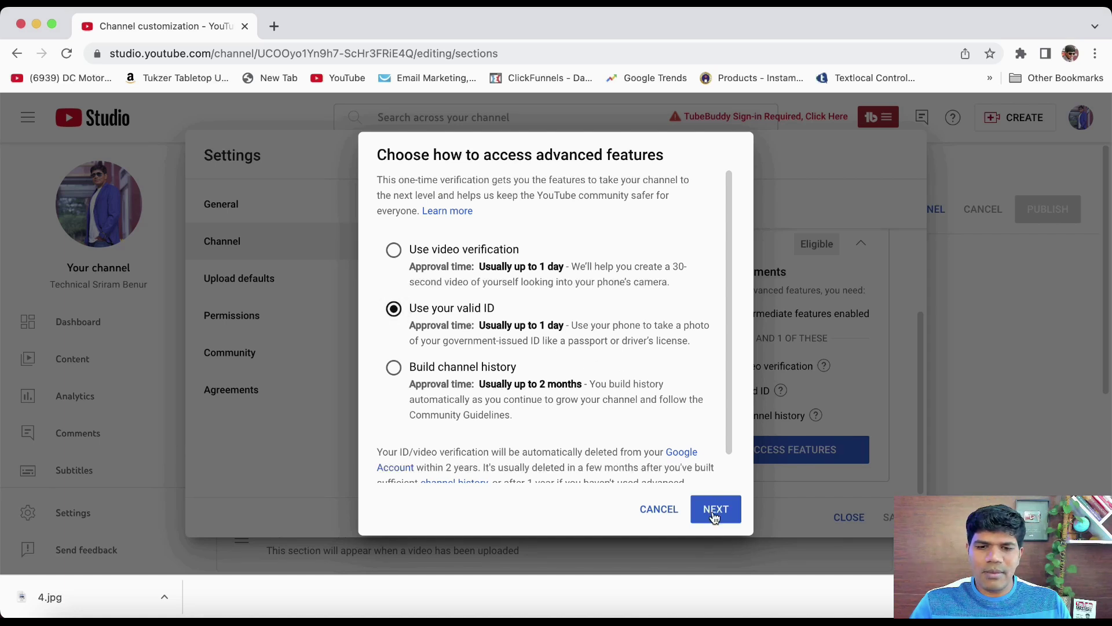
{"action": "left_click", "coordinate": [716, 512]}
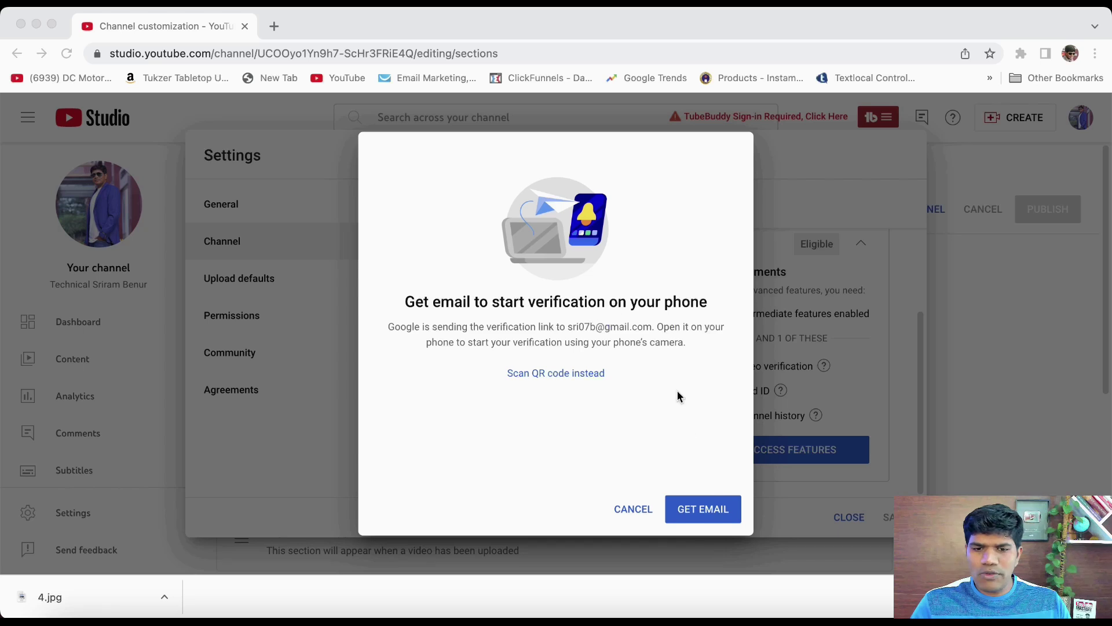
{"action": "left_click", "coordinate": [706, 511]}
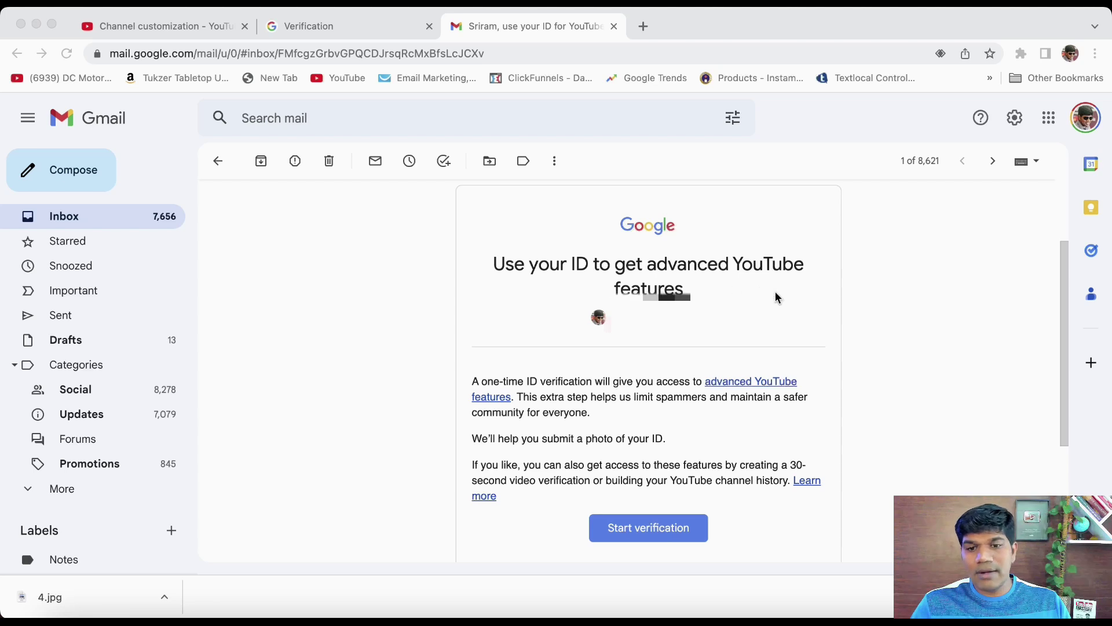
- Scroll down the Google email and launch ID verification from its Start verification link
{"action": "scroll", "coordinate": [658, 355], "scroll_direction": "down", "scroll_amount": 1}
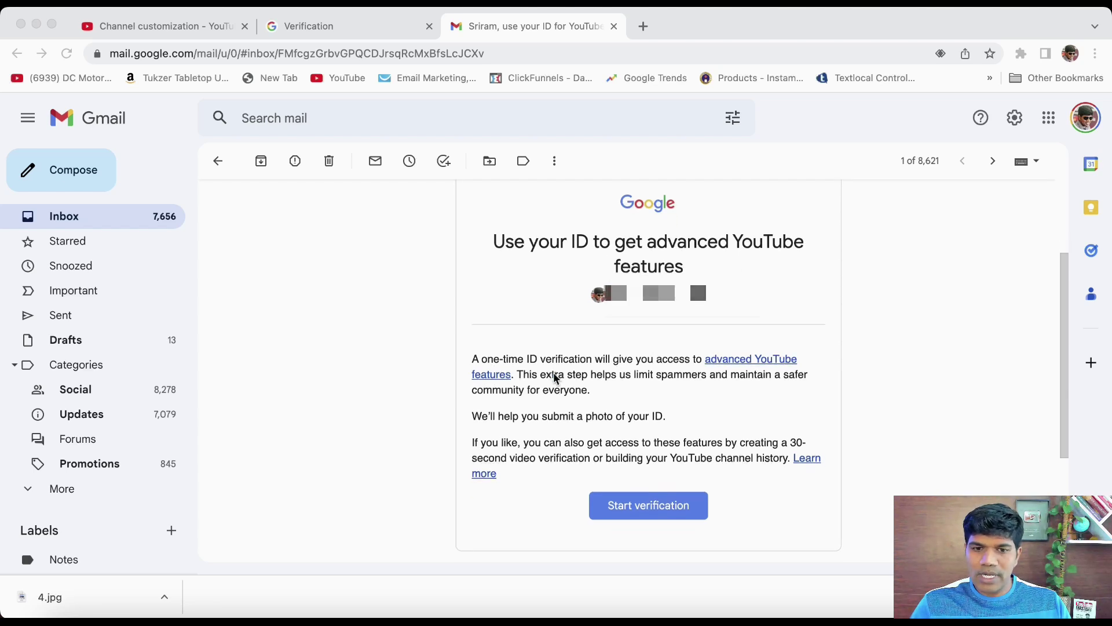
{"action": "scroll", "coordinate": [666, 399], "scroll_direction": "down", "scroll_amount": 5}
{"action": "scroll", "coordinate": [682, 398], "scroll_direction": "down", "scroll_amount": 1}
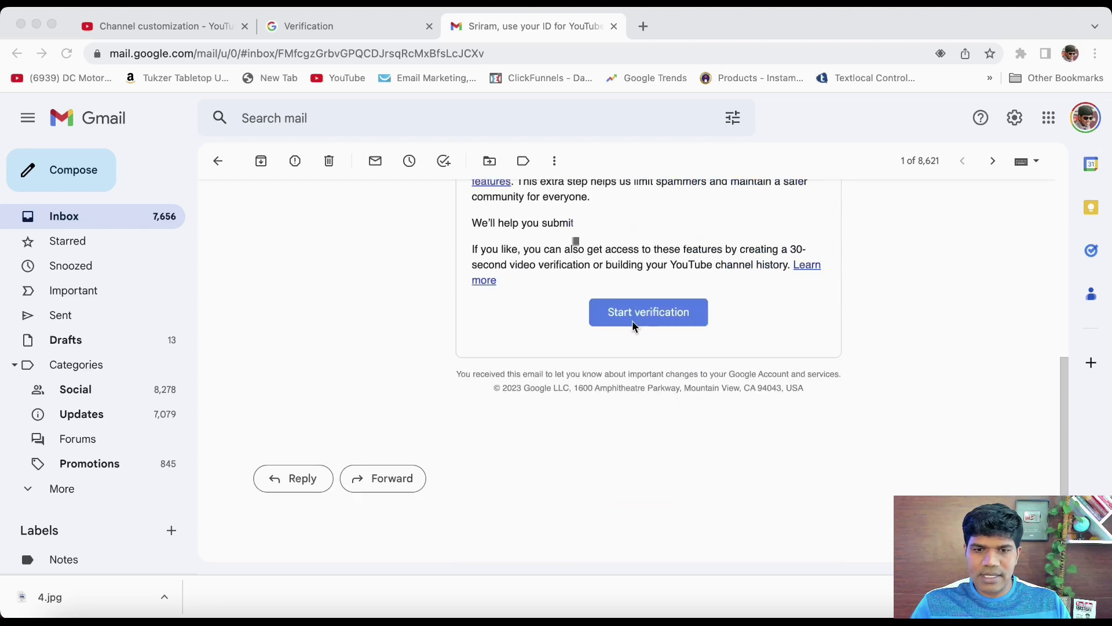
{"action": "left_click", "coordinate": [647, 321]}
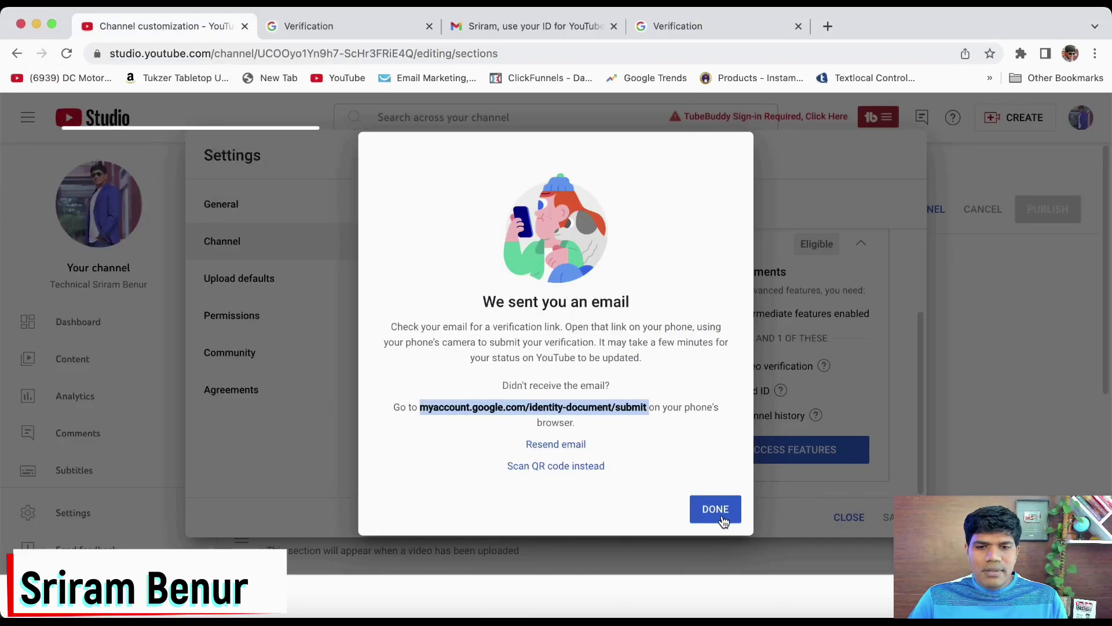
- Close the email-sent notice so Feature eligibility shows advanced features as Pending
{"action": "left_click", "coordinate": [718, 512]}
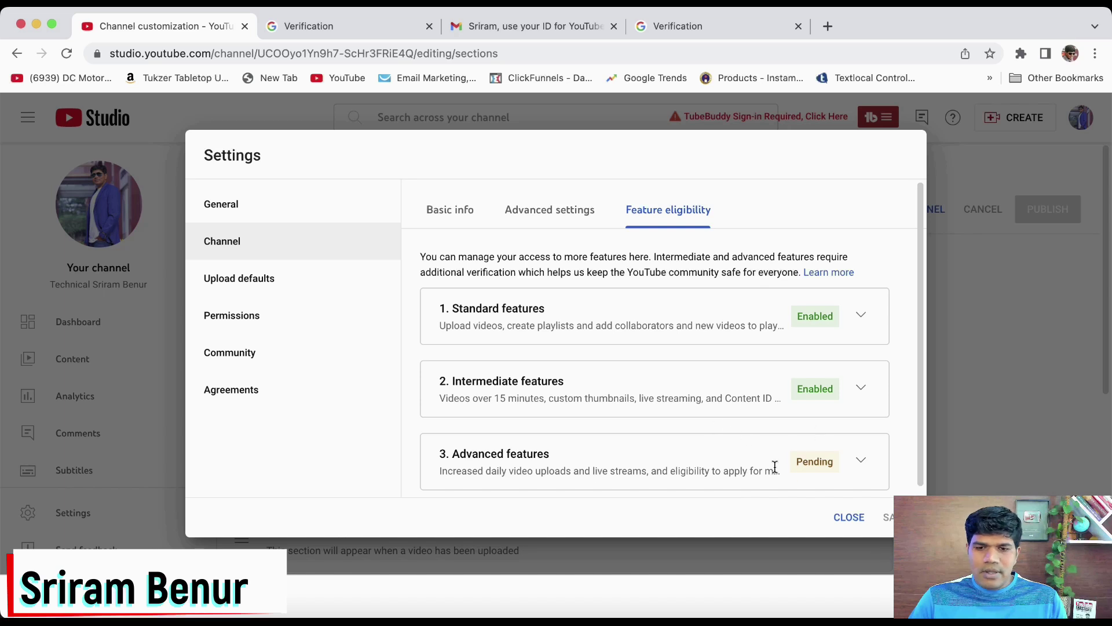